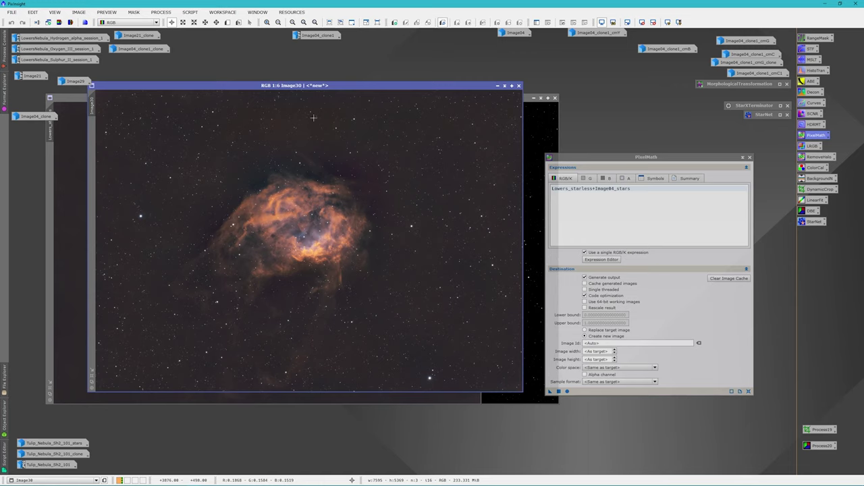
Restore Image04_clone and place it side by side with Image30 for comparison, keeping the PixelMath window clear of both.
drag(349, 90, 353, 73)
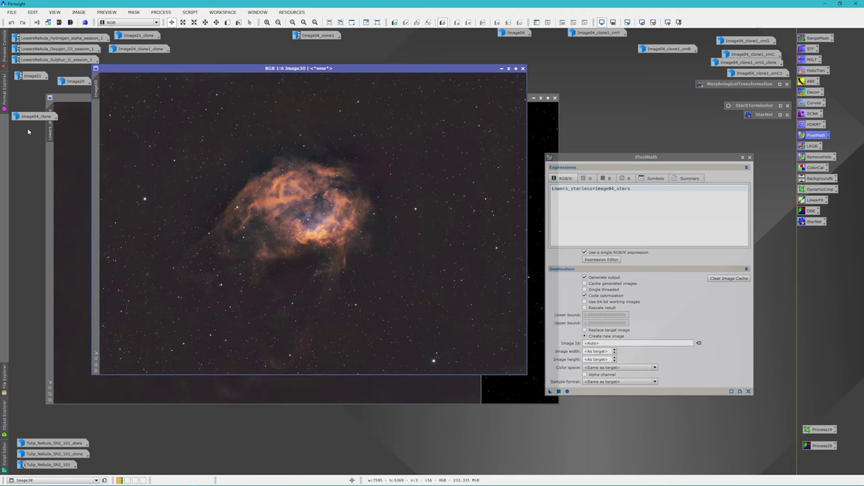
click(30, 116)
double_click(30, 116)
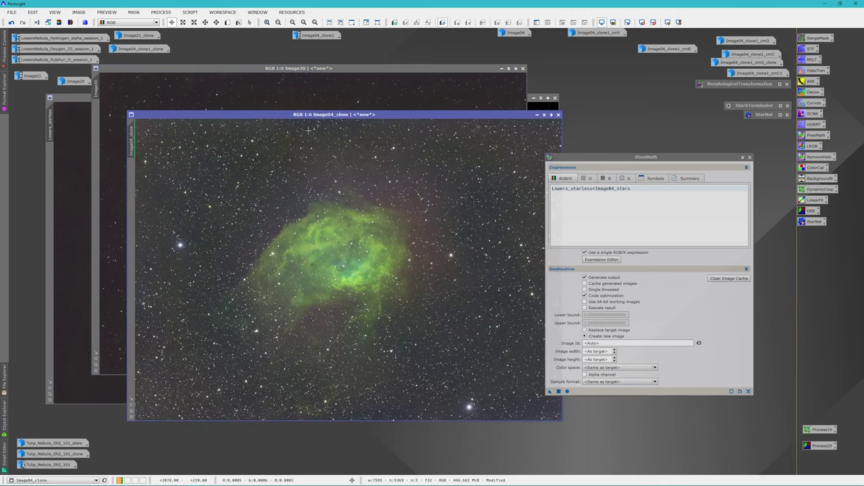
drag(622, 160, 674, 158)
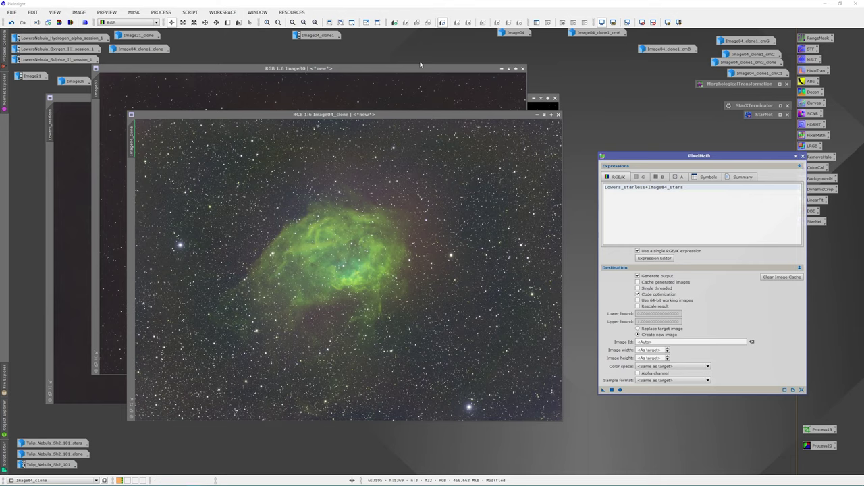
click(424, 69)
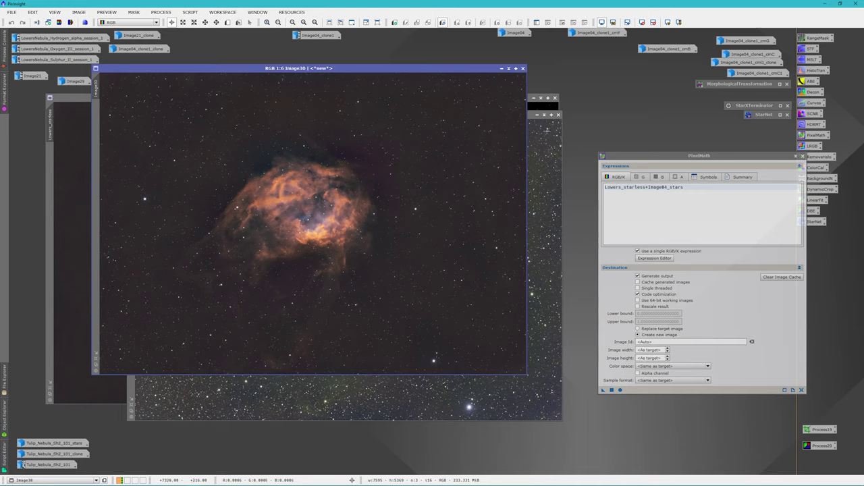
drag(535, 116, 828, 131)
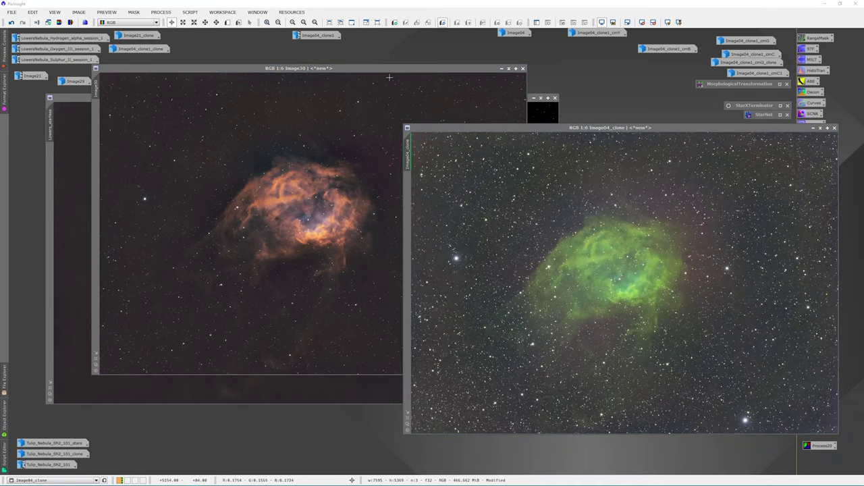
drag(404, 71, 333, 129)
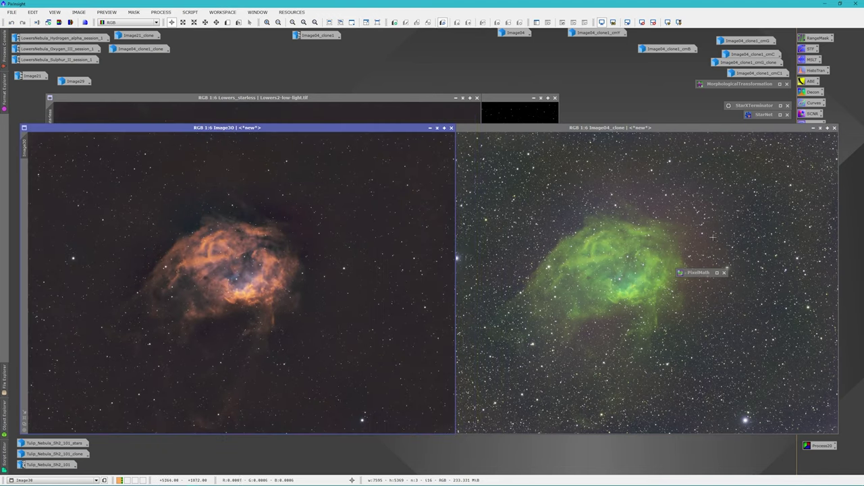
drag(695, 272, 671, 105)
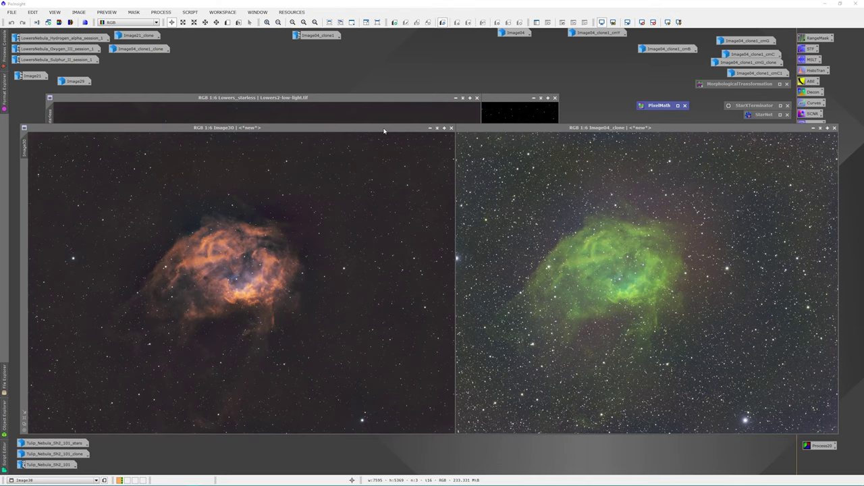
Iconize all open image windows, then restore only Image04_clone and position it in the workspace.
key(ctrl+shift+i)
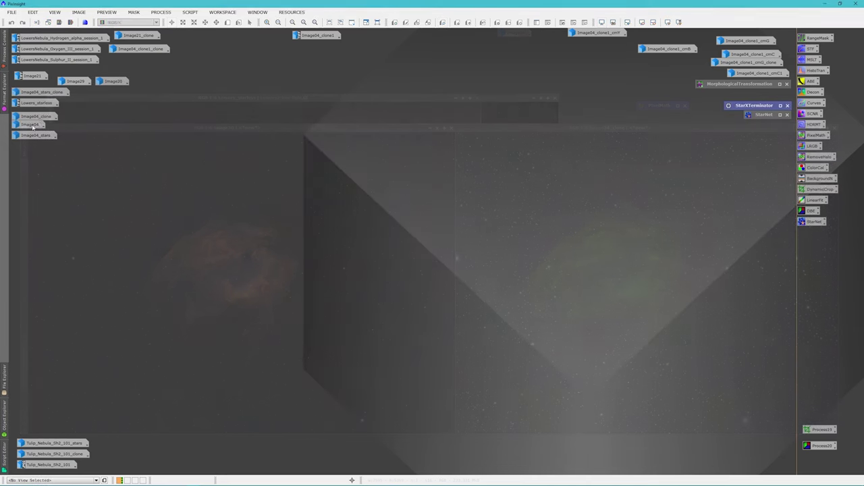
double_click(38, 118)
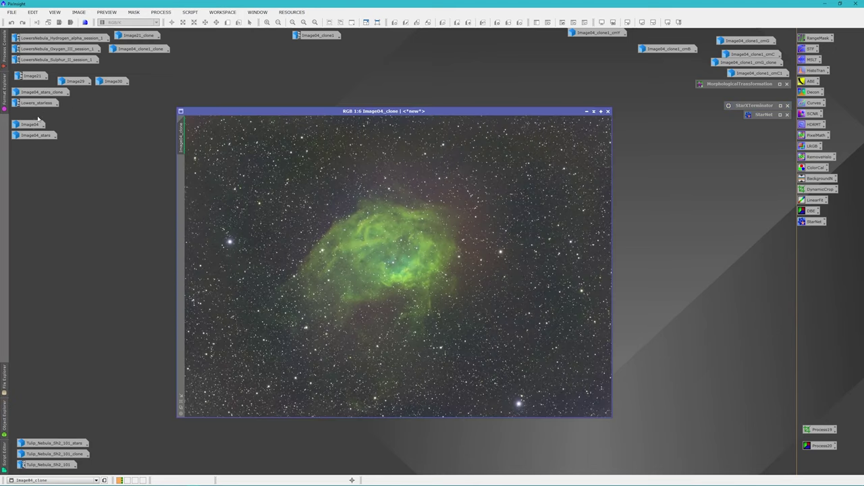
drag(410, 113, 389, 121)
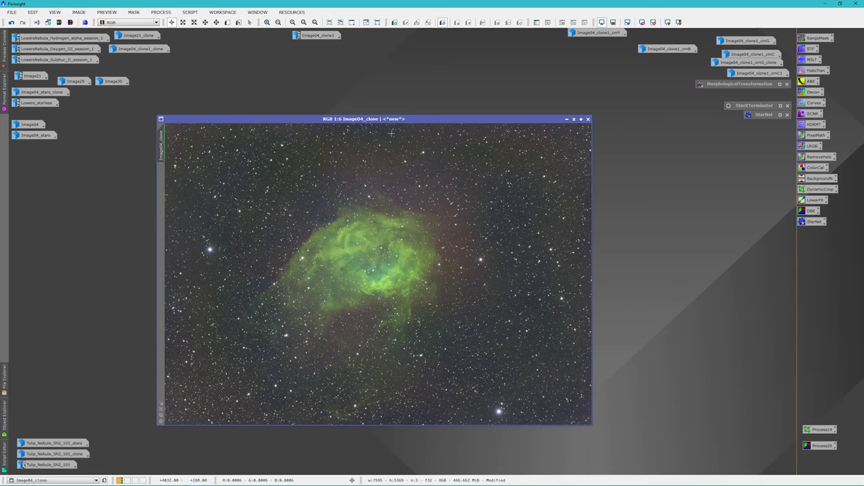
Expand StarXTerminator beside Image04_clone to review its Generate Star Image and Linear options, then collapse it.
double_click(738, 108)
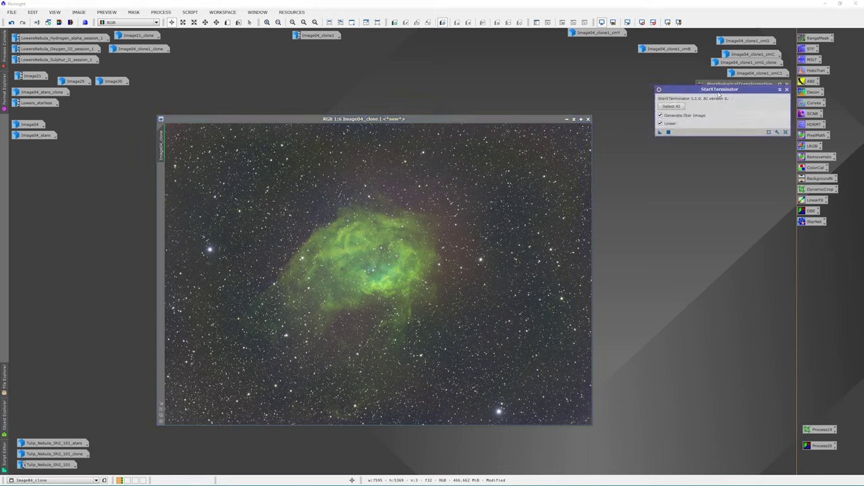
drag(719, 92, 670, 104)
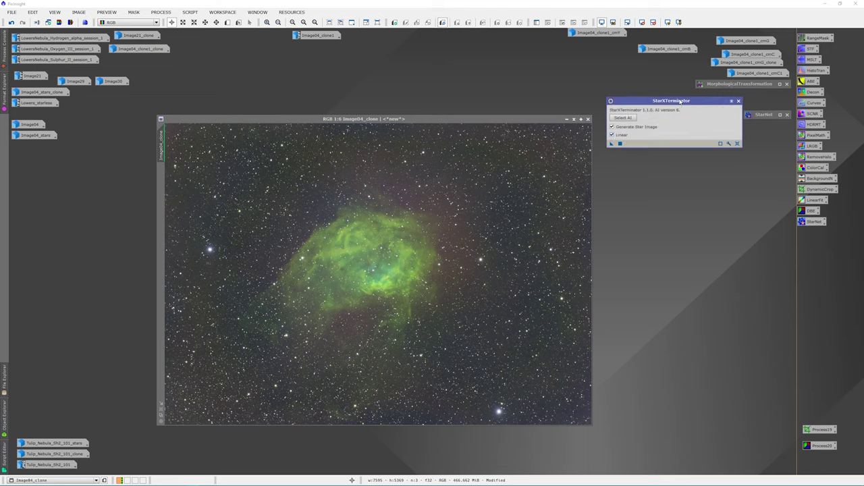
drag(680, 101, 664, 102)
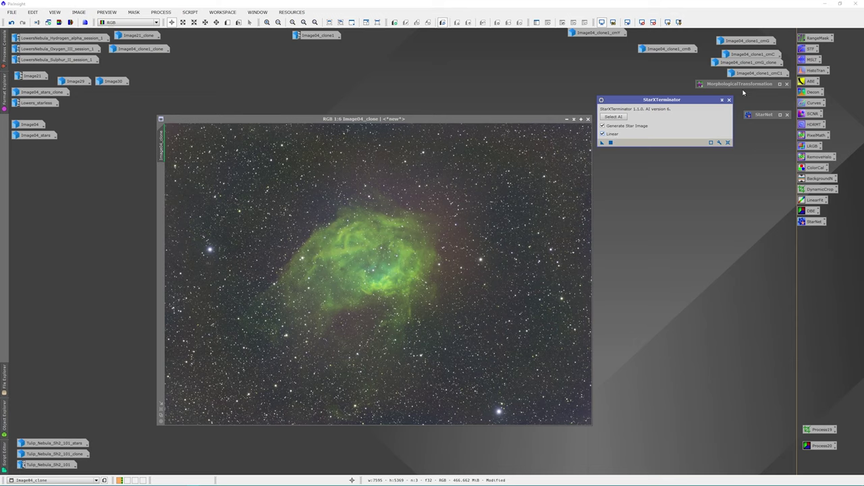
click(722, 100)
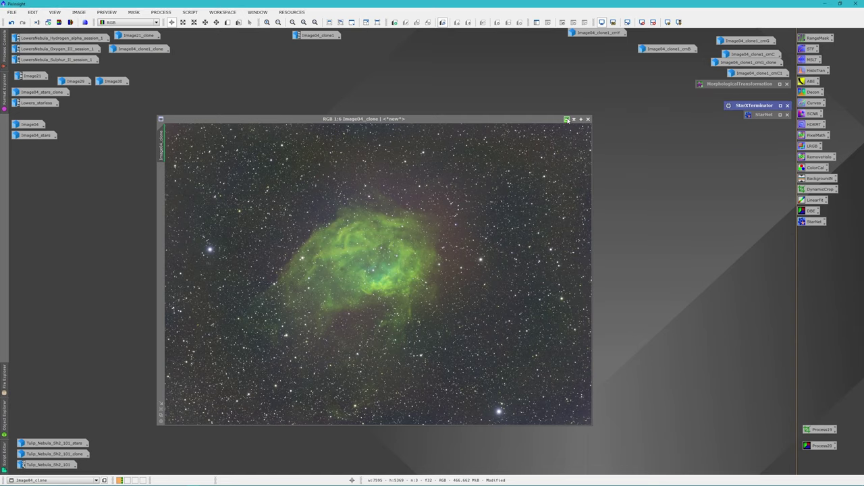
Iconize Image04_clone and restore the starless Image04 and the Image04_stars windows.
click(567, 119)
double_click(39, 126)
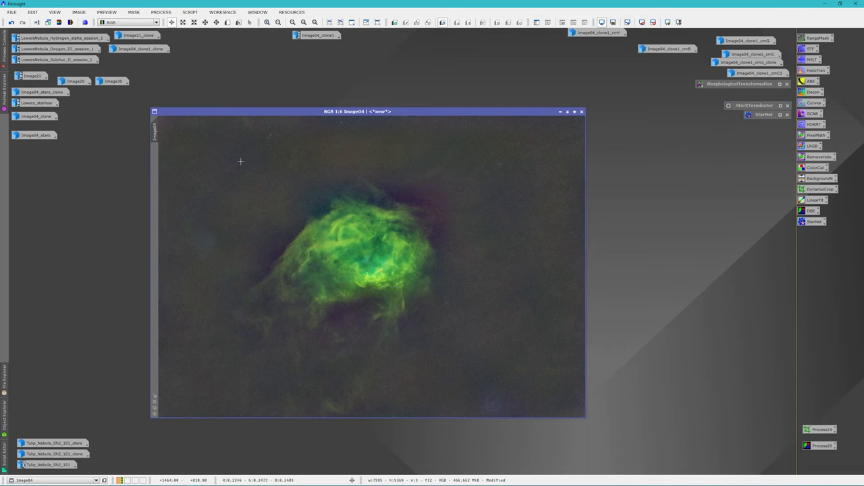
double_click(29, 135)
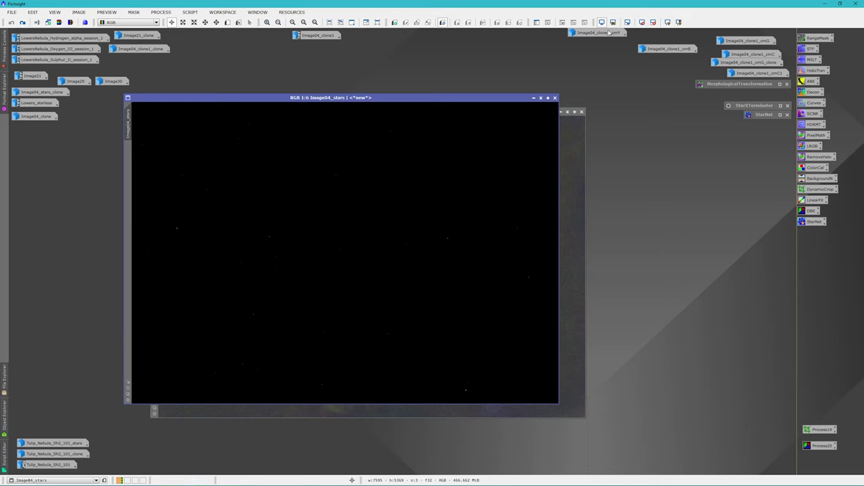
Preview Image04_stars with an automatic screen stretch and reset the stretch.
click(667, 22)
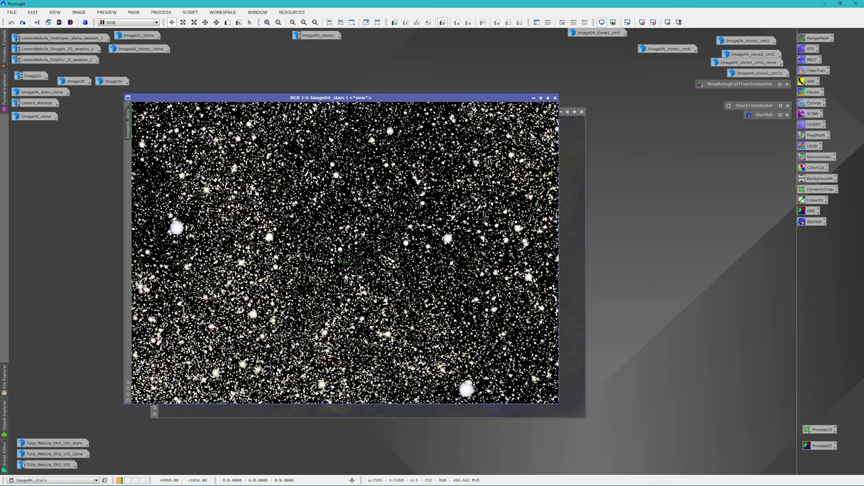
click(642, 23)
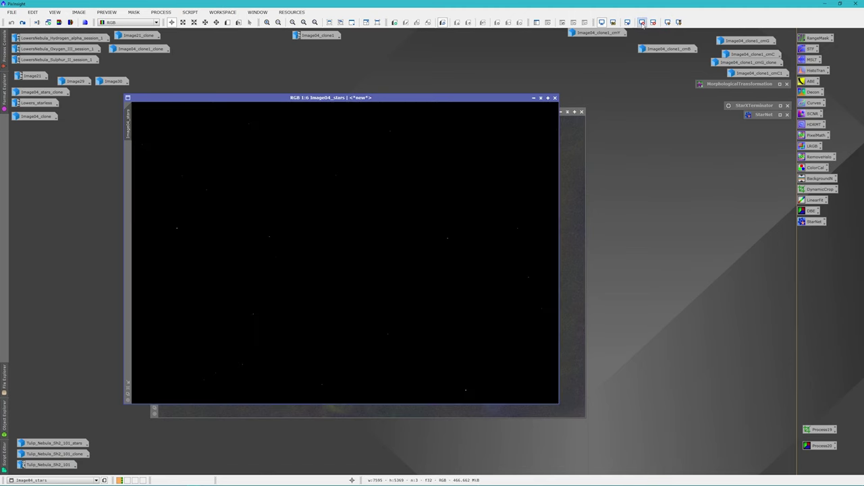
Open HistogramTransformation with a real-time preview of Image04_stars.
double_click(818, 70)
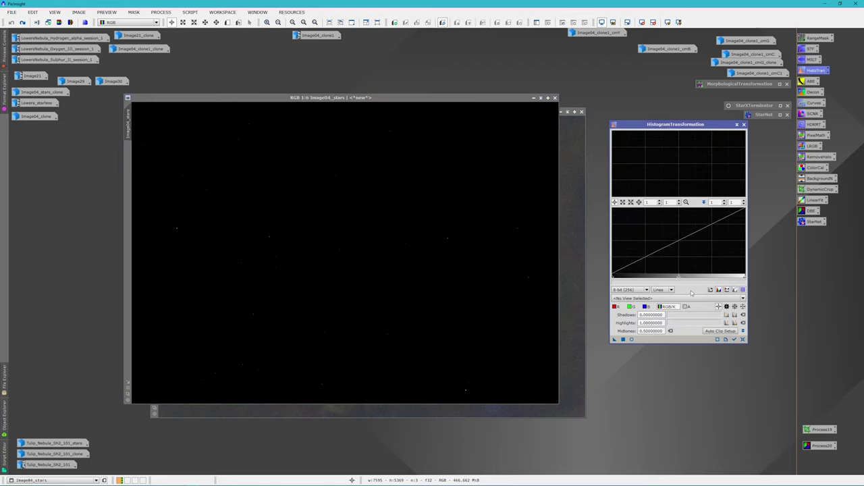
click(631, 339)
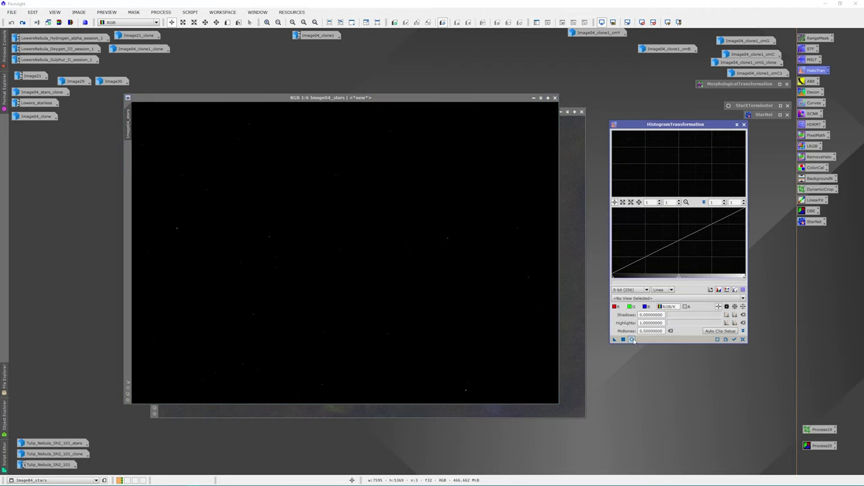
drag(578, 66, 557, 72)
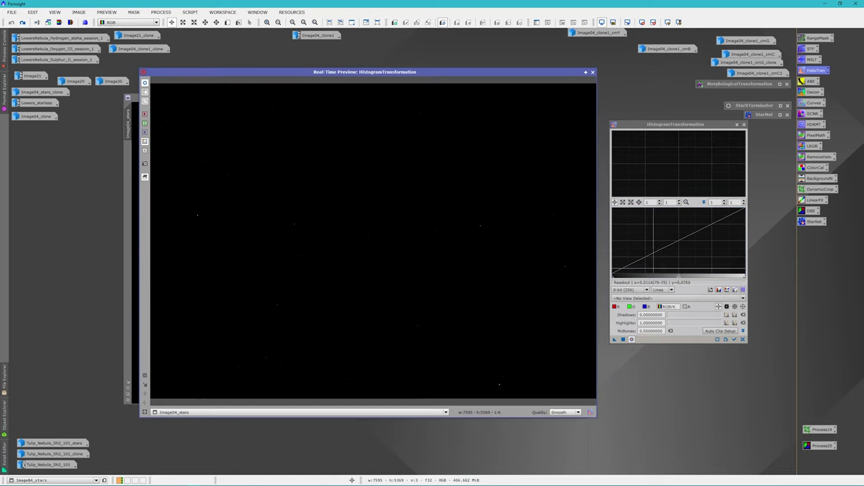
Track the active view, set the HistogramTransformation midtones to about 0.0177, and apply the stretch to Image04_stars.
drag(678, 278, 656, 280)
click(734, 339)
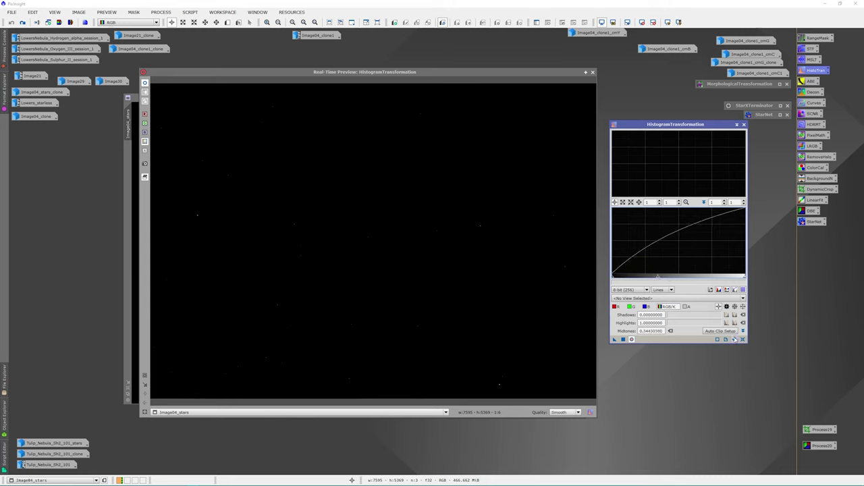
drag(657, 278, 614, 278)
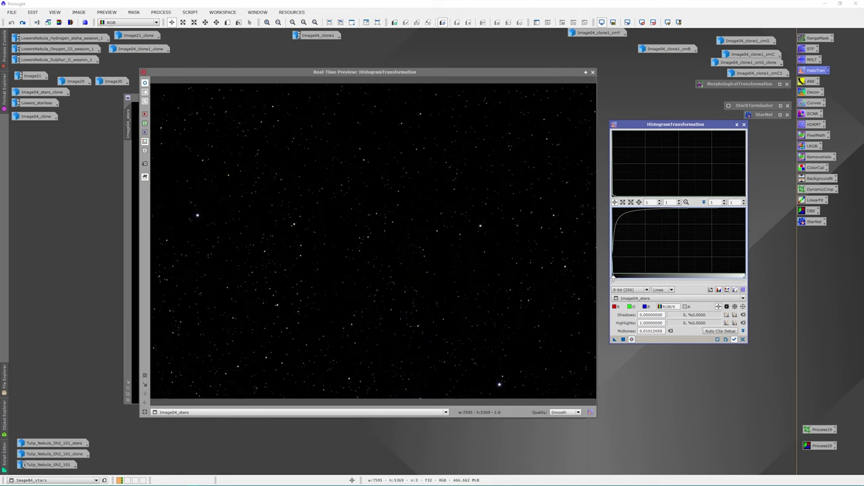
mouse_move(613, 278)
mouse_down()
mouse_move(621, 277)
mouse_move(614, 278)
mouse_up()
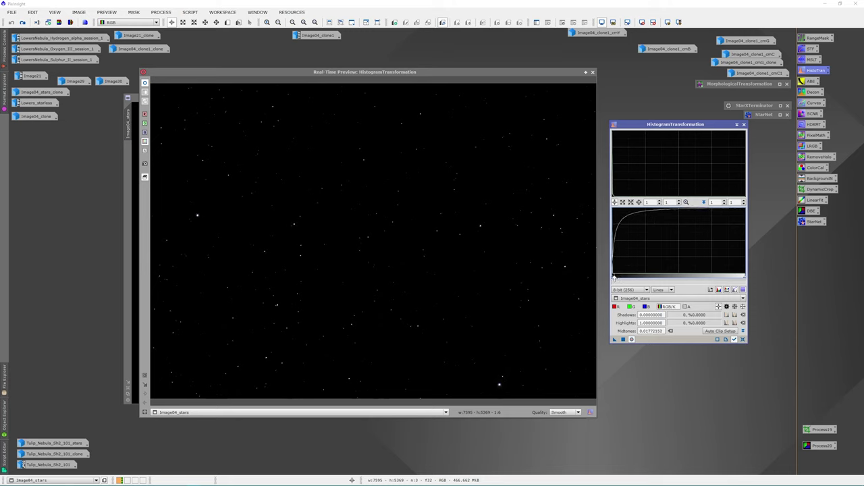
click(622, 340)
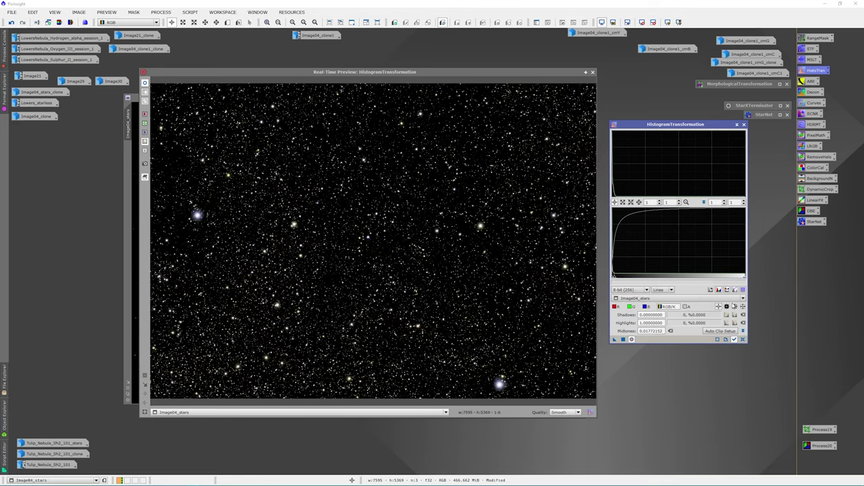
Reset HistogramTransformation, close it with its real-time preview, and reposition the Image04_stars window.
click(741, 340)
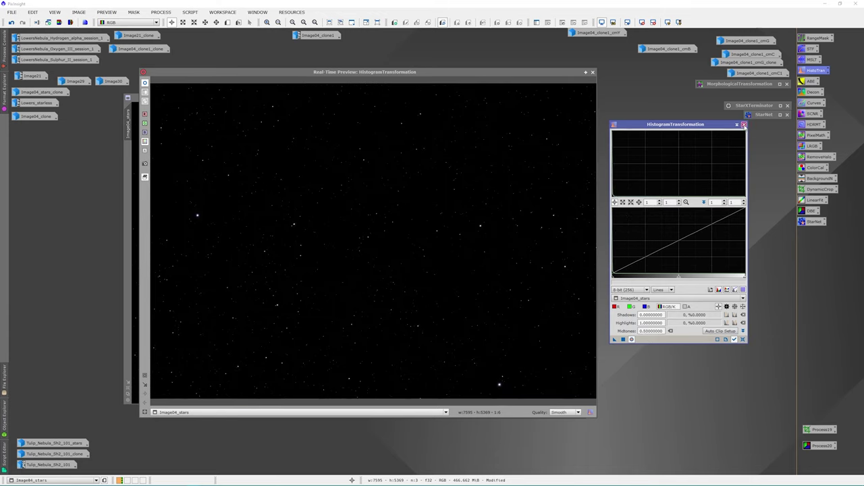
click(744, 125)
click(593, 73)
drag(428, 103, 459, 92)
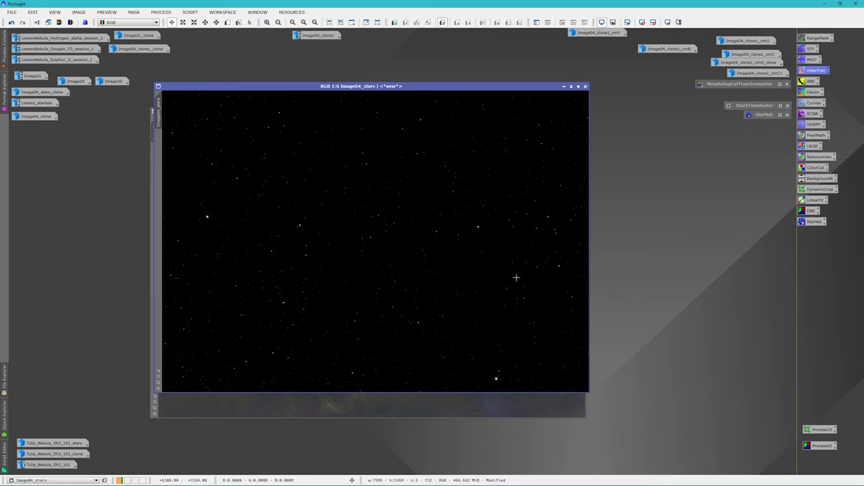
Apply SCNR to Image04_stars to remove green with Average Neutral protection, amount 1.00, and lightness preserved.
scroll(535, 213, up, 2)
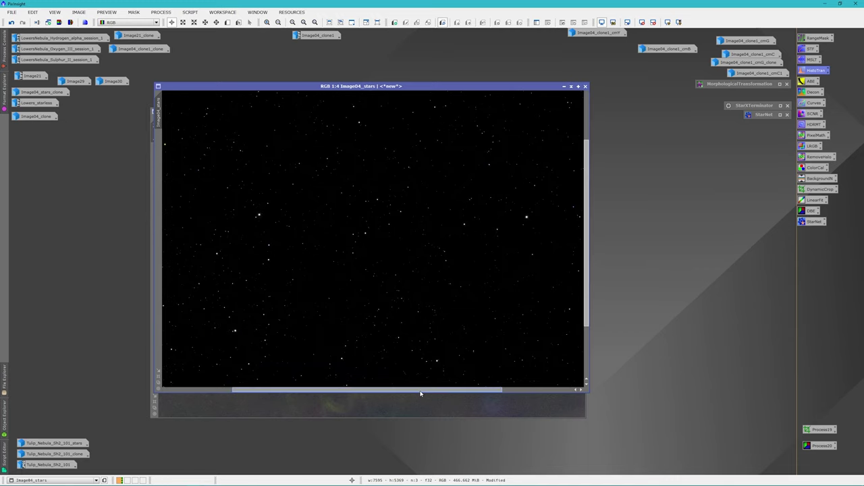
scroll(225, 203, up, 2)
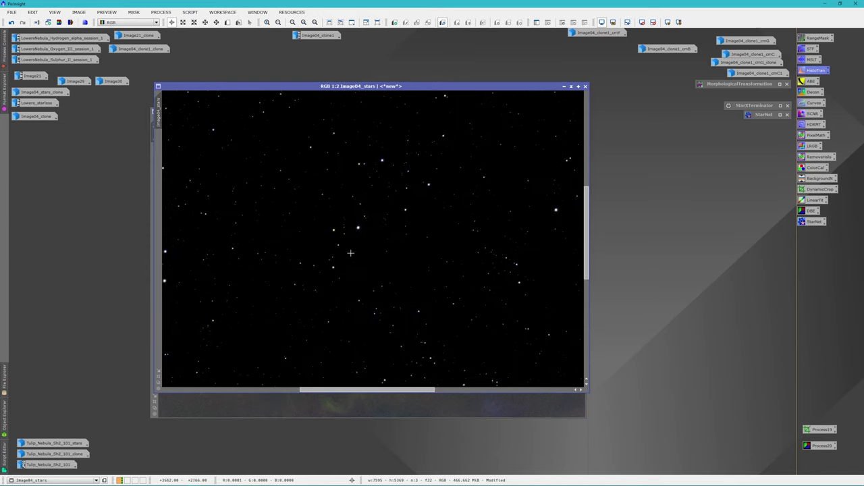
scroll(333, 232, up, 1)
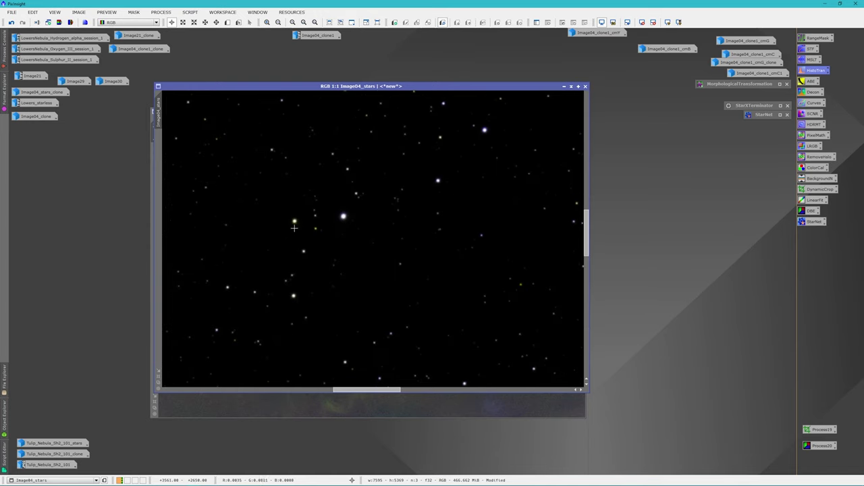
double_click(811, 114)
drag(783, 327, 706, 257)
drag(660, 301, 300, 266)
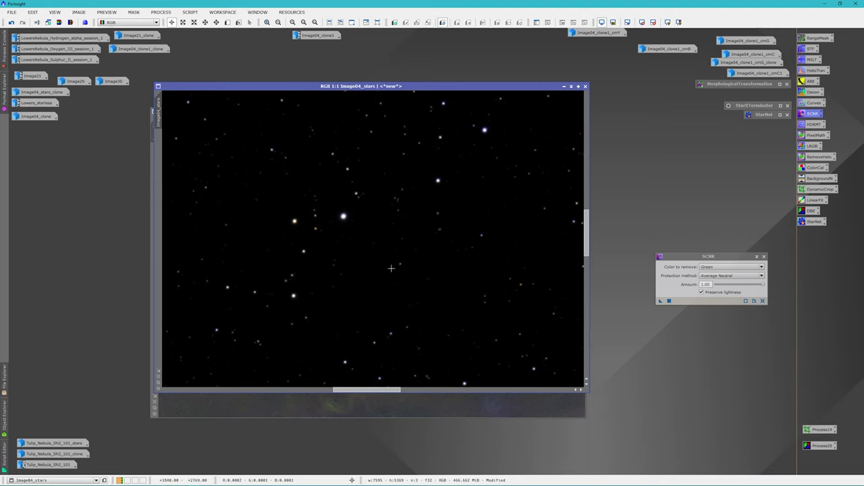
Invert the Image04_stars image.
scroll(388, 272, down, 1)
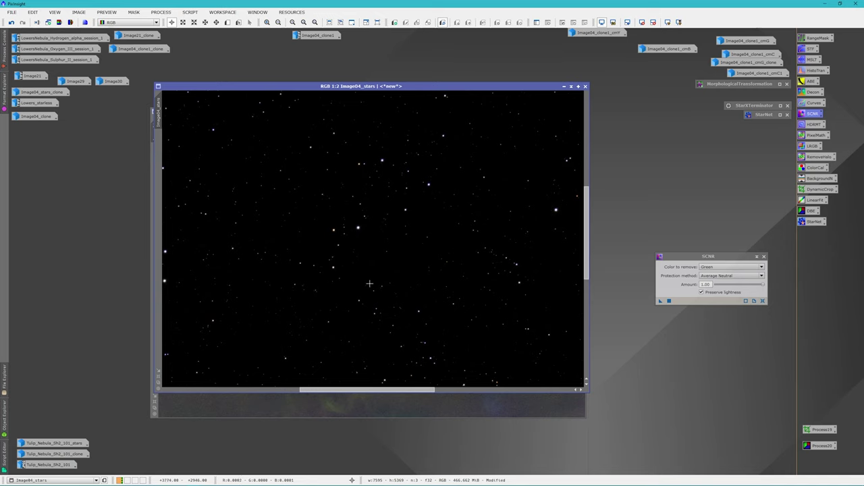
scroll(369, 284, down, 1)
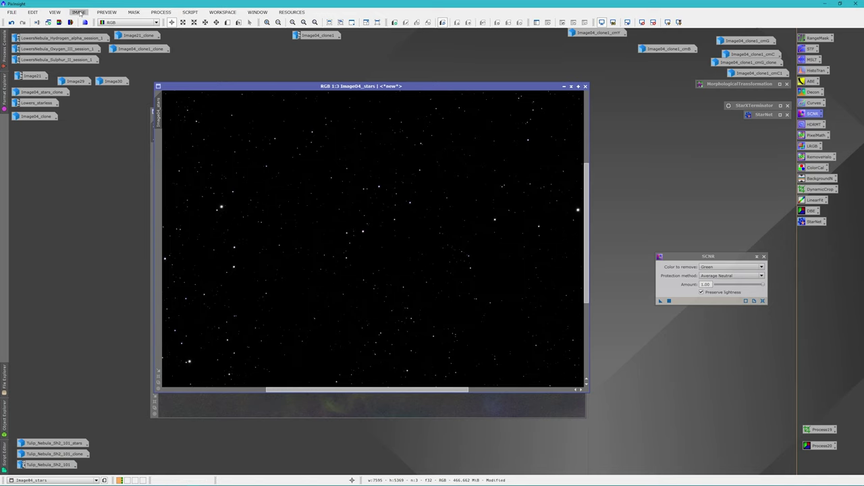
click(79, 13)
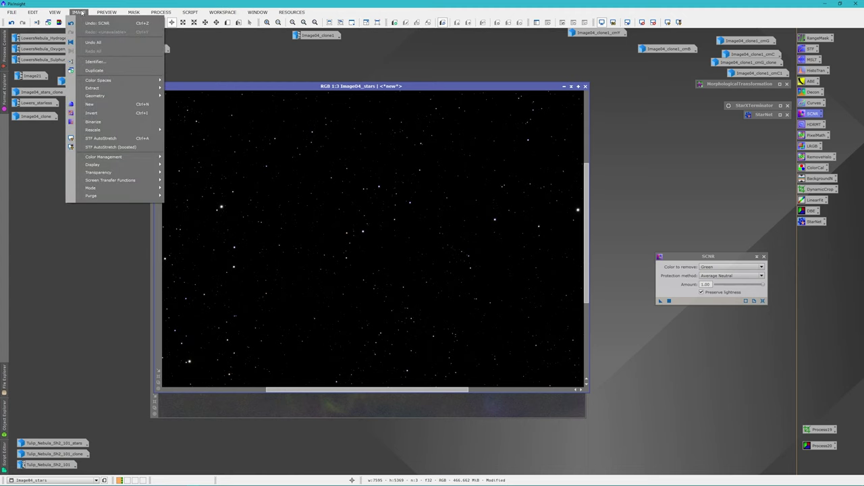
click(102, 112)
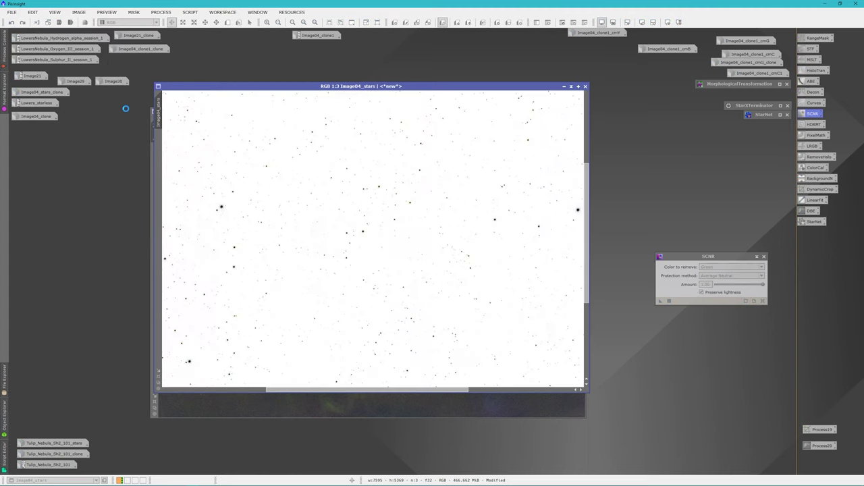
Apply SCNR to the inverted Image04_stars to remove green, and invert the image back to normal.
drag(661, 301, 417, 280)
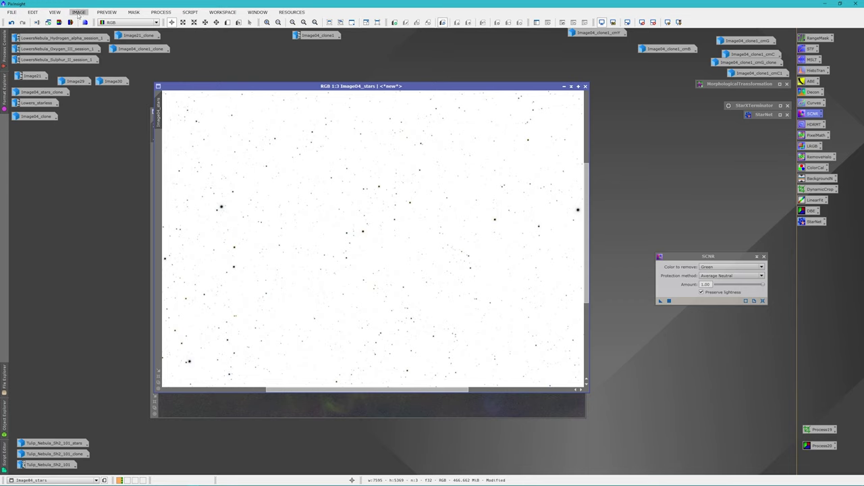
click(78, 13)
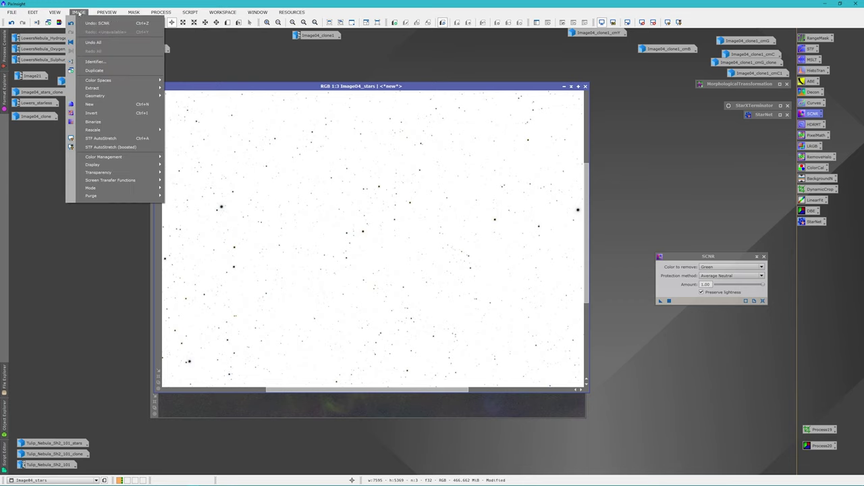
click(91, 113)
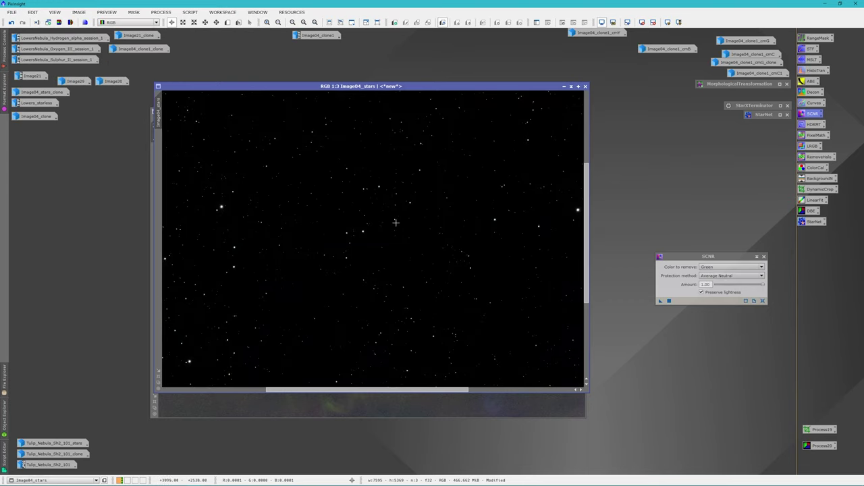
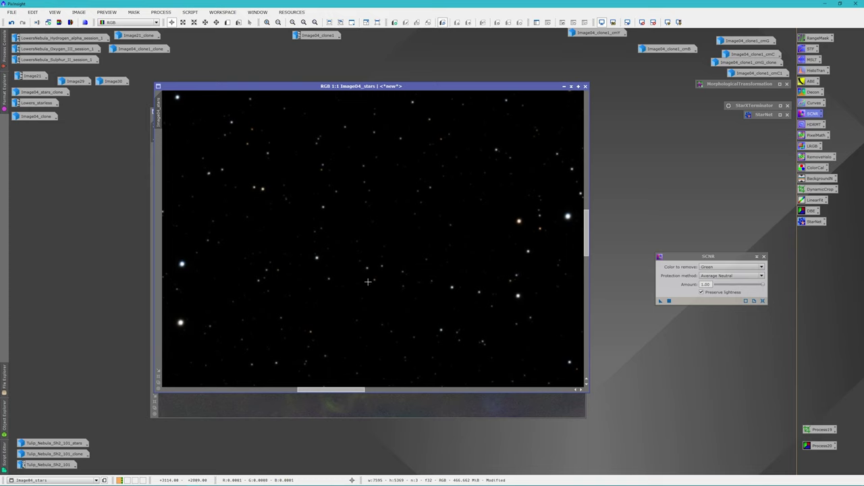
Reset CurvesTransformation, raise the saturation curve with a point at input 0.69251, output 0.77577, and apply it to Image04_stars with real-time preview on.
scroll(438, 254, down, 1)
scroll(443, 244, down, 5)
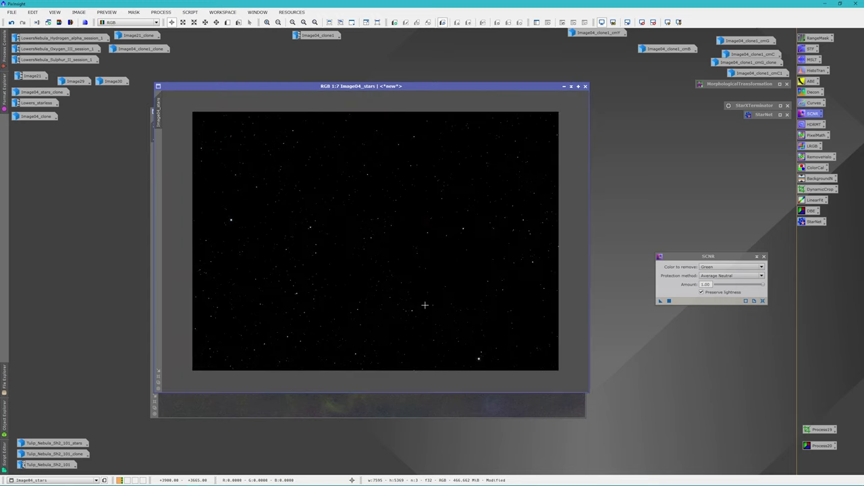
scroll(425, 305, up, 1)
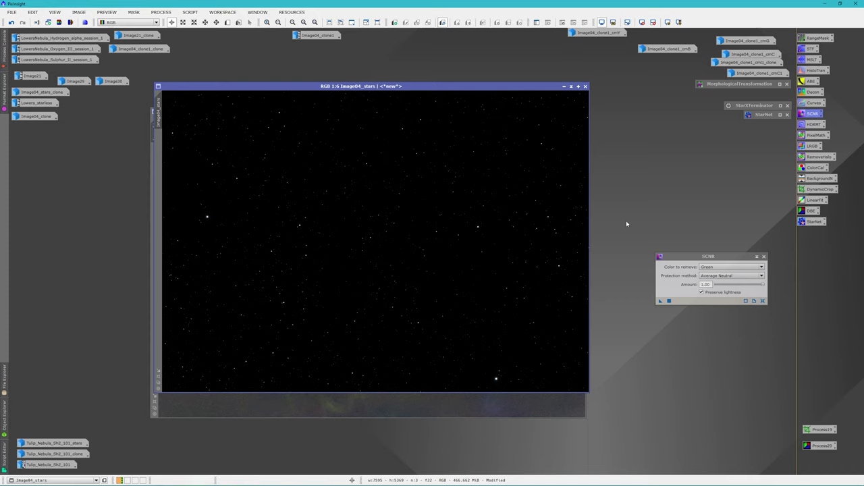
double_click(811, 102)
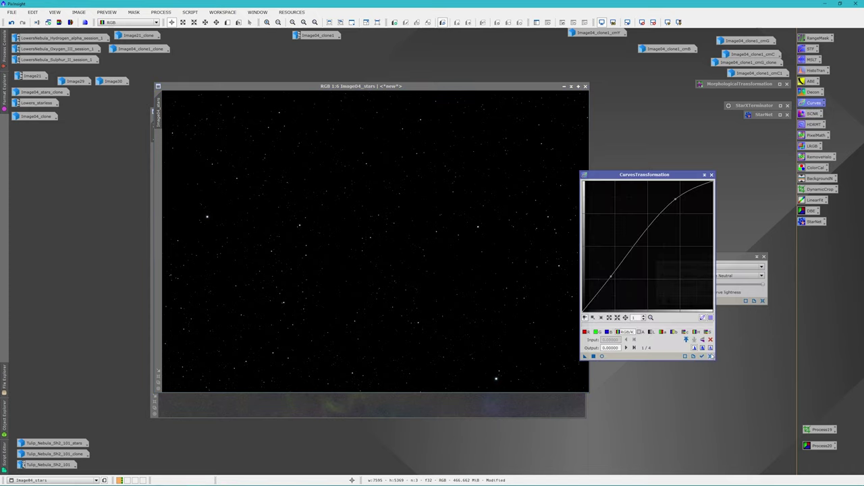
click(710, 356)
click(602, 356)
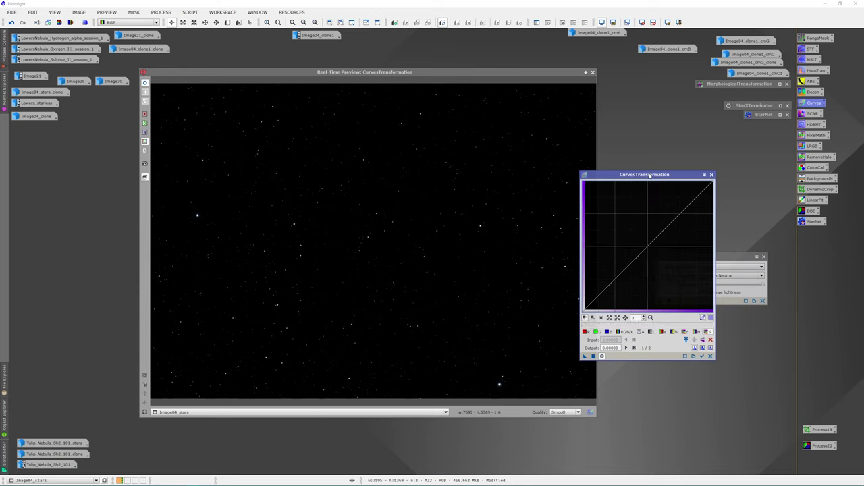
drag(649, 175, 675, 176)
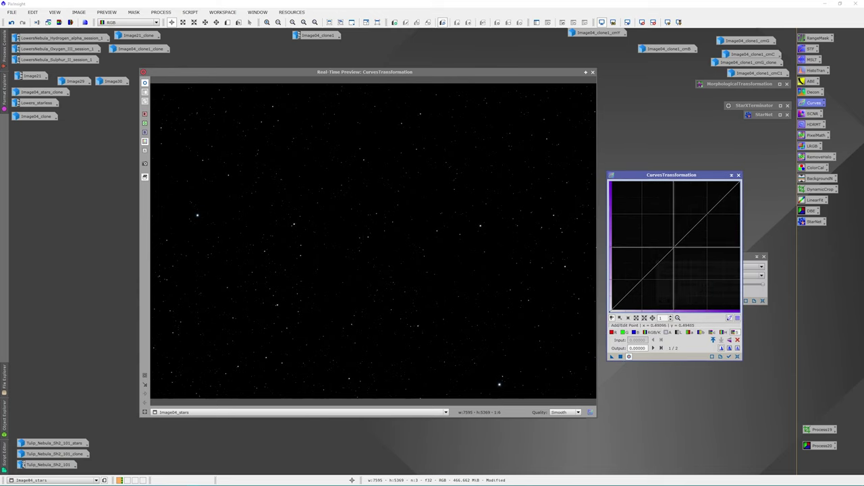
drag(676, 246, 700, 211)
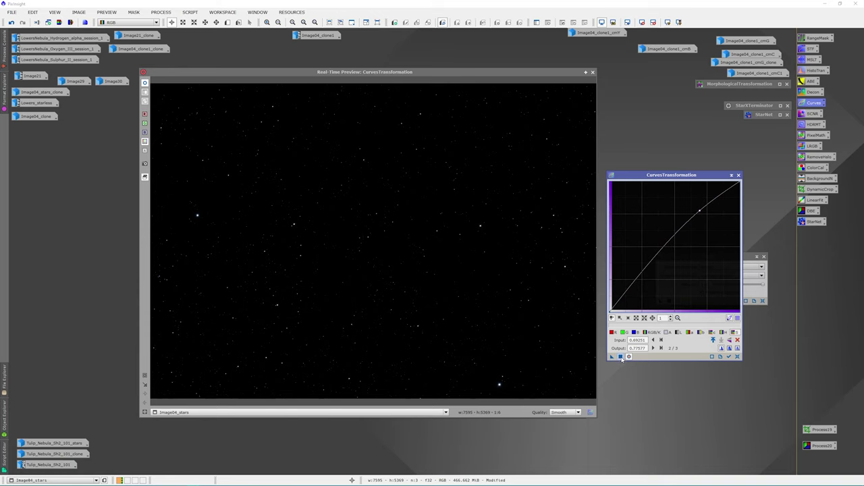
click(620, 357)
Close CurvesTransformation with its real-time preview, and minimize the Image04_stars window.
click(738, 175)
click(593, 72)
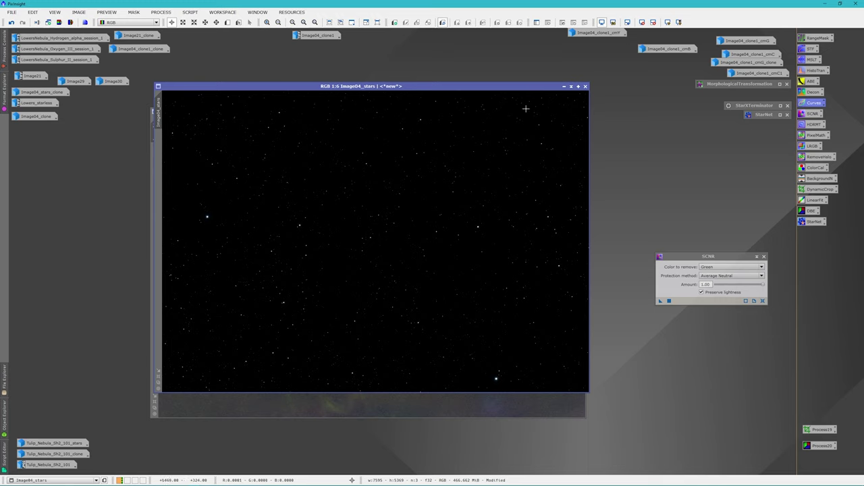
click(564, 86)
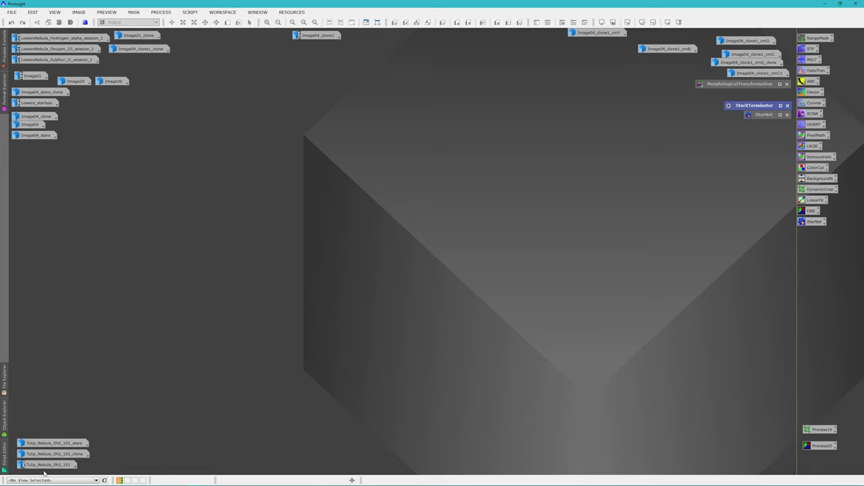
Open Tulip_Nebula_Sh2_101 and examine the StarXTerminator settings and StarNet's stride options.
double_click(56, 467)
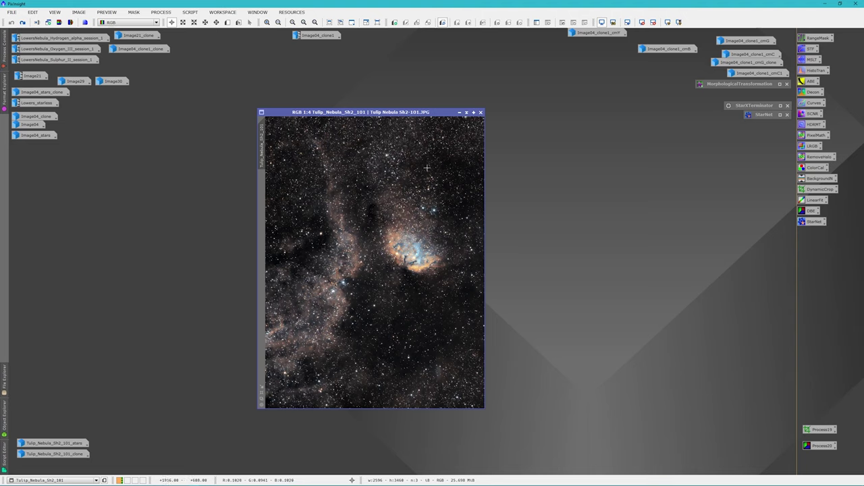
double_click(742, 109)
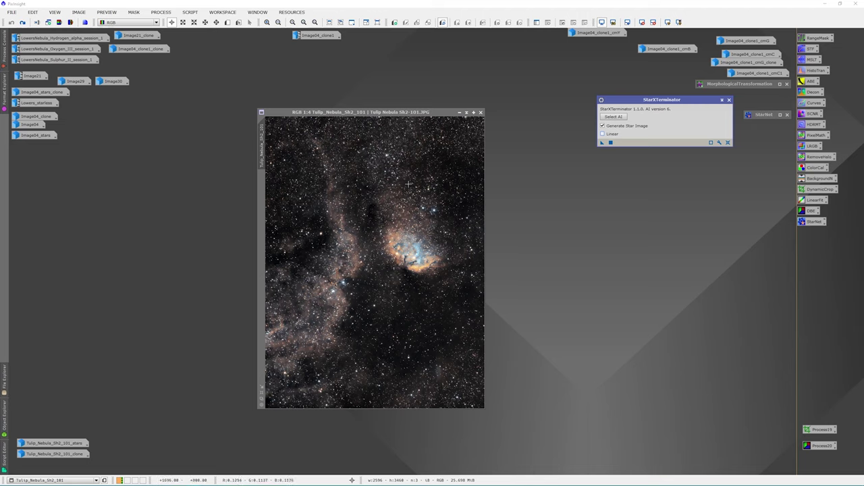
double_click(761, 116)
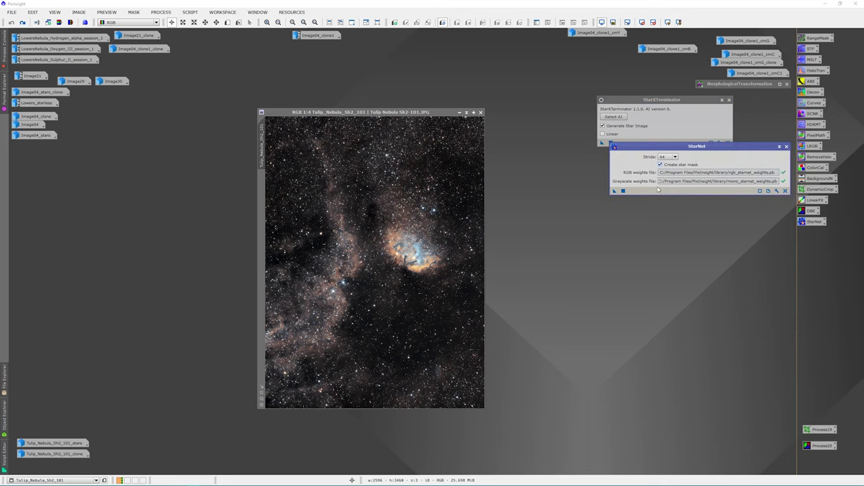
drag(707, 150, 704, 159)
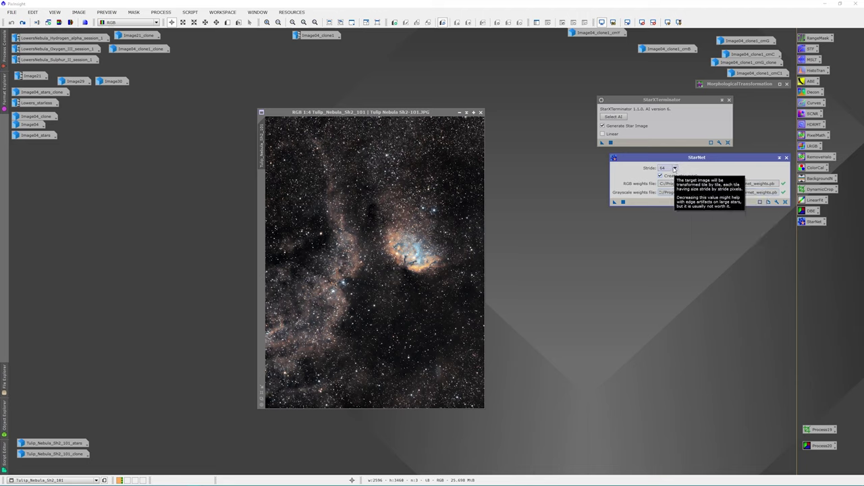
click(674, 168)
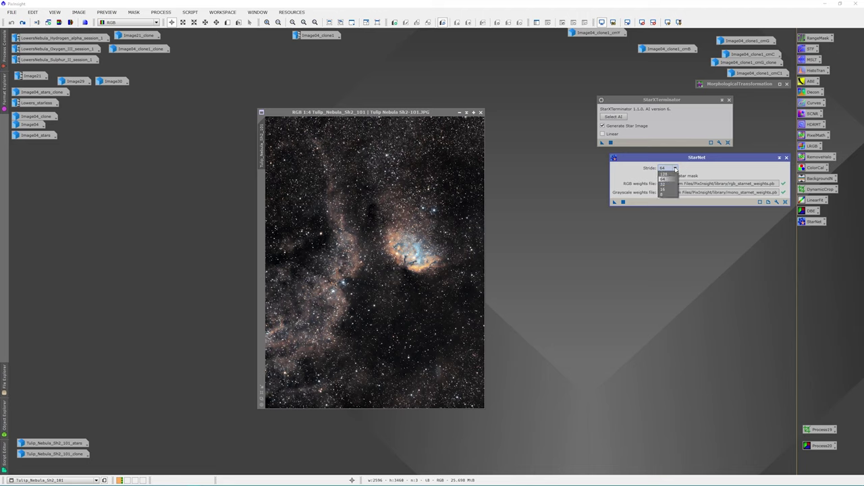
click(695, 172)
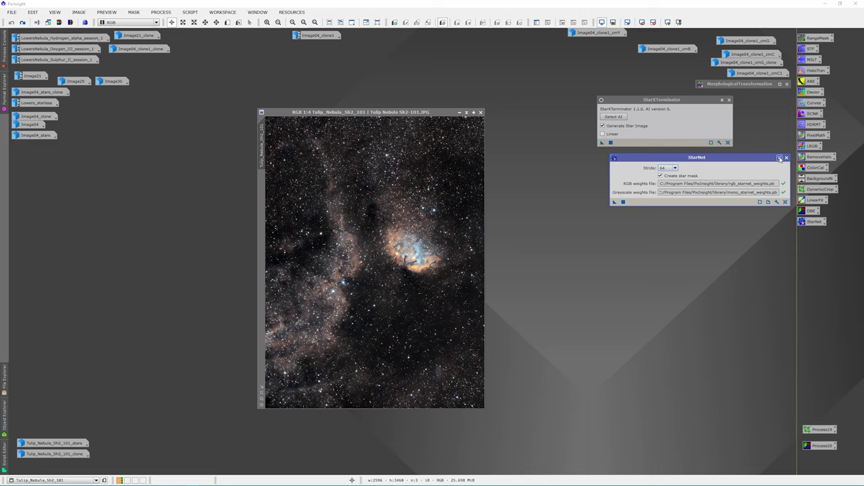
click(780, 158)
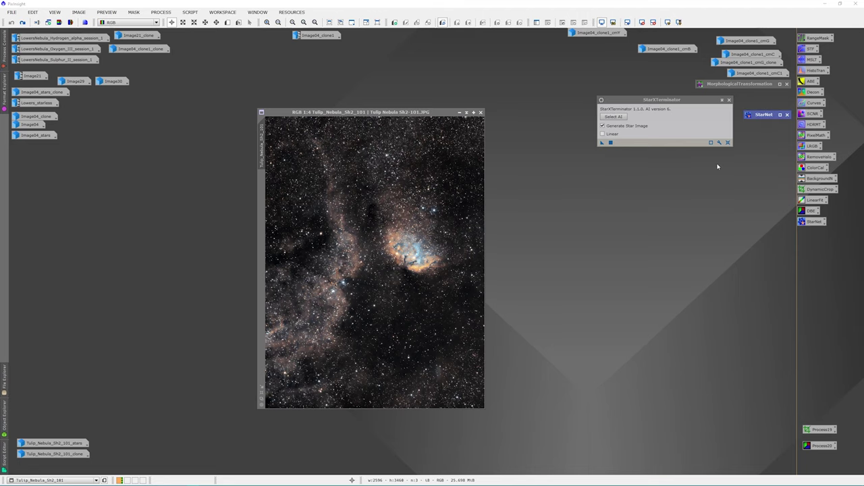
click(688, 101)
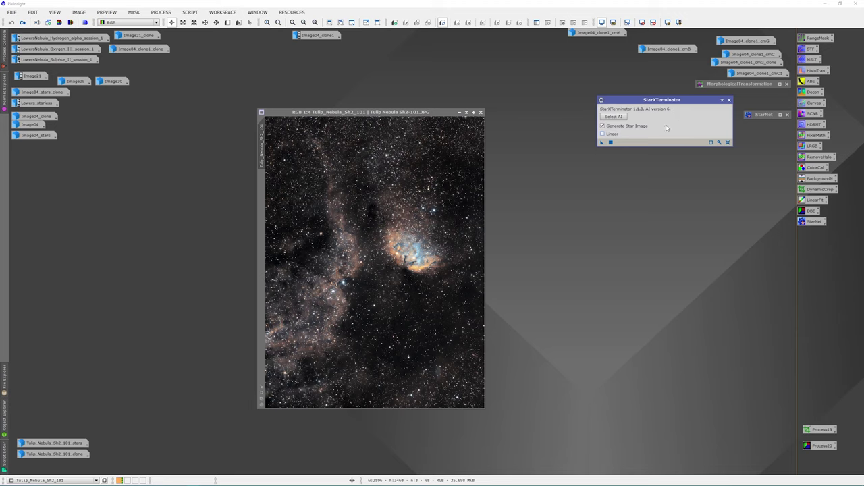
Minimize Tulip_Nebula_Sh2_101 and StarXTerminator, and arrange the Tulip Nebula's starless clone and stars image side by side.
mouse_move(58, 444)
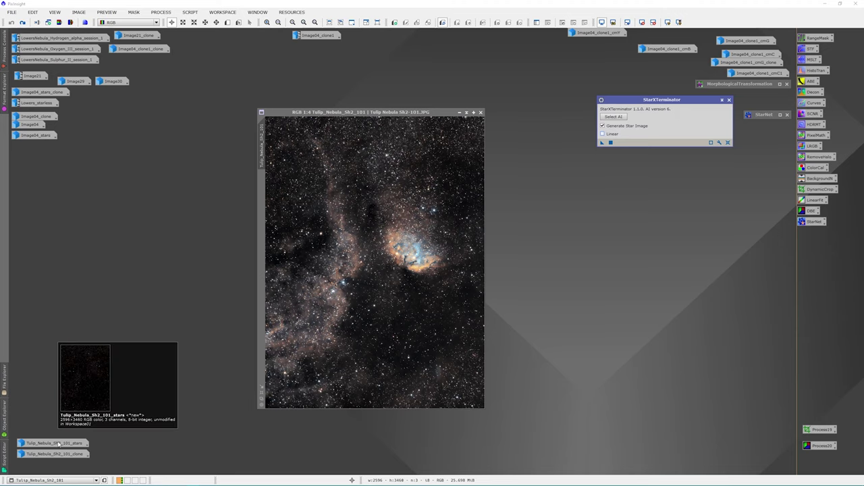
click(460, 114)
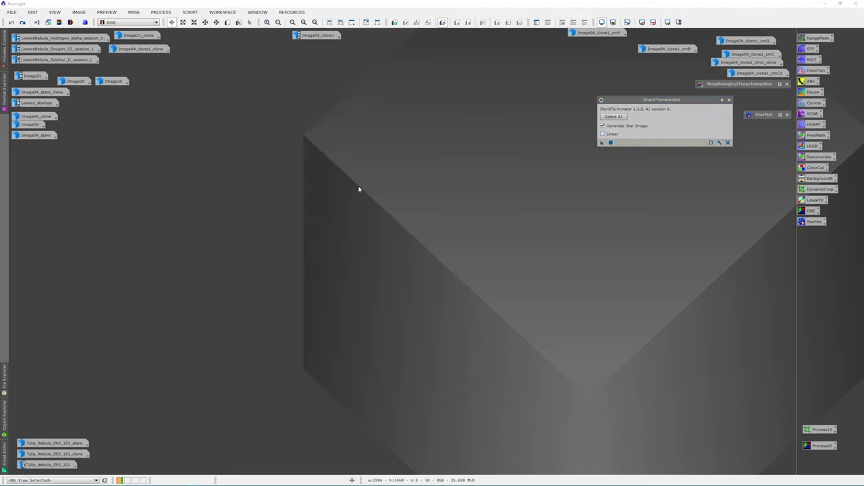
double_click(65, 458)
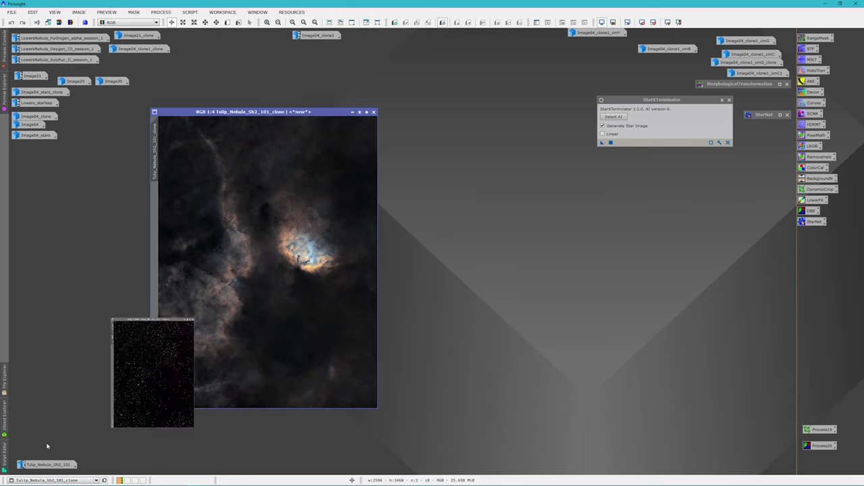
double_click(47, 444)
drag(395, 116, 503, 114)
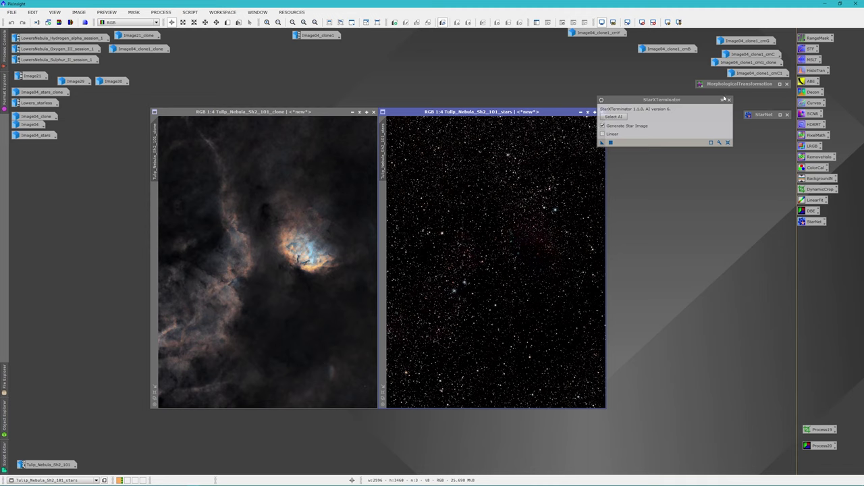
click(722, 99)
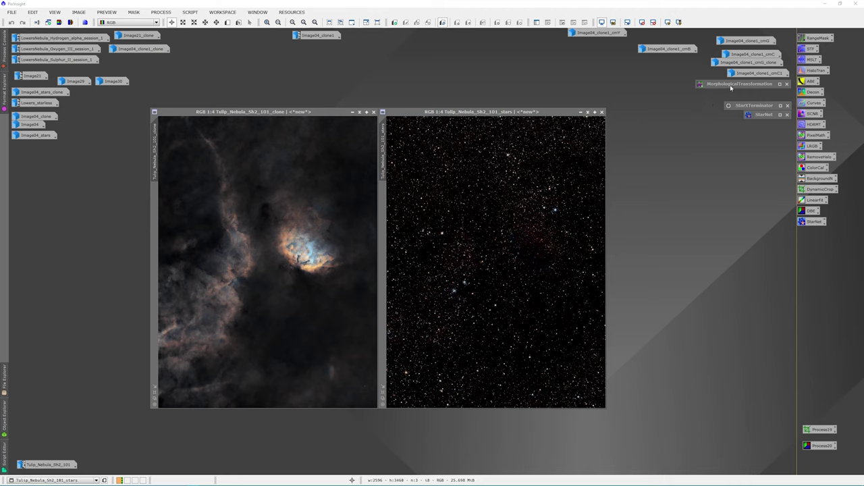
Apply MorphologicalTransformation three times to Tulip_Nebula_Sh2_101_stars, using Erosion (Minimum), 1 iteration, amount 1.00 and size 3.
double_click(731, 85)
drag(669, 144, 699, 164)
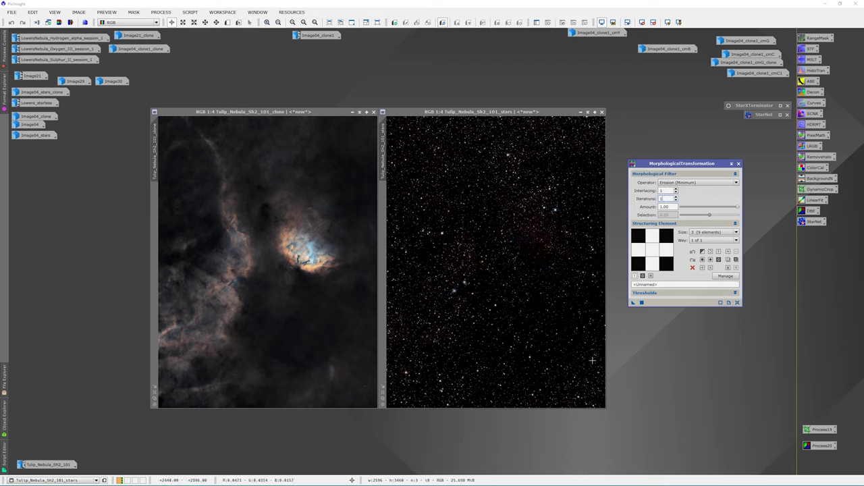
drag(632, 304, 518, 291)
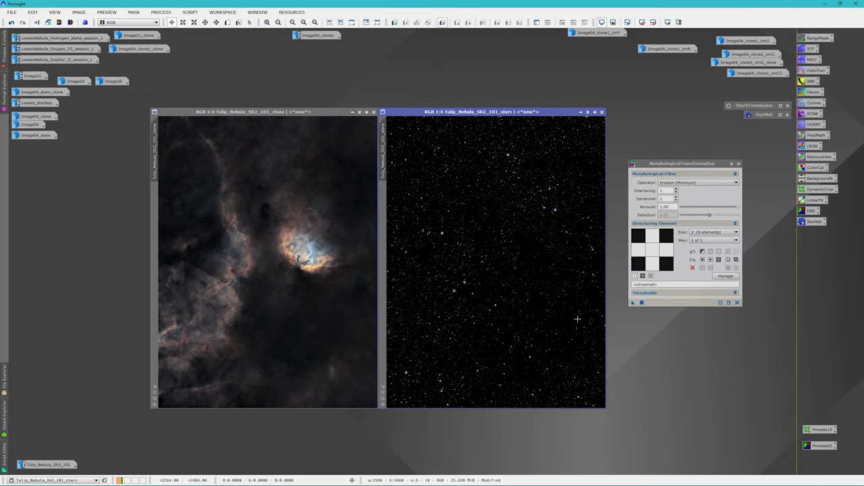
drag(635, 304, 522, 287)
drag(634, 302, 496, 289)
Duplicate the eroded Tulip_Nebula_Sh2_101_stars image, minimize the clone, and place its icon beside the Tulip_Nebula_Sh2_101 icon.
click(313, 113)
mouse_move(313, 113)
mouse_down()
mouse_move(539, 112)
mouse_move(304, 115)
mouse_up()
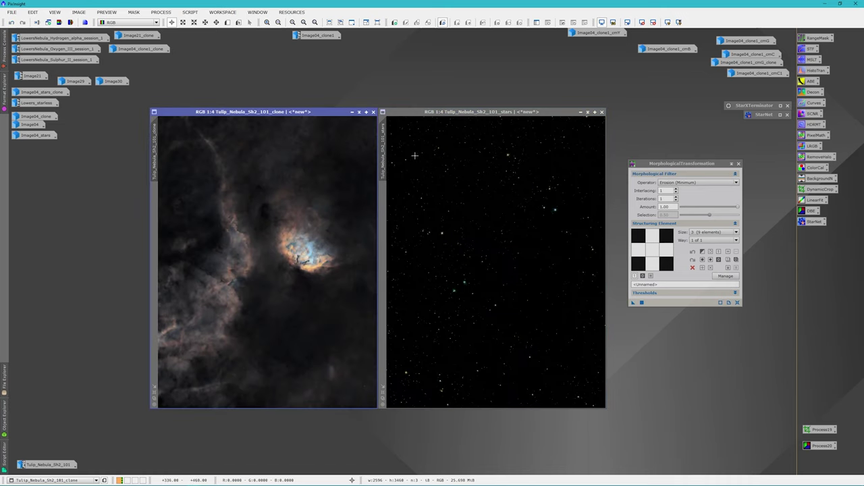
drag(387, 139, 96, 163)
mouse_move(175, 146)
mouse_down()
mouse_move(429, 144)
mouse_move(465, 113)
mouse_up()
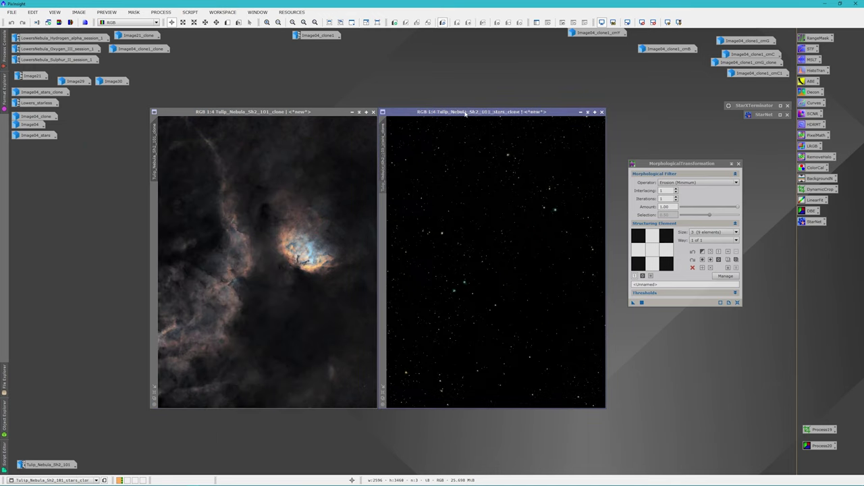
click(579, 112)
drag(523, 265, 129, 465)
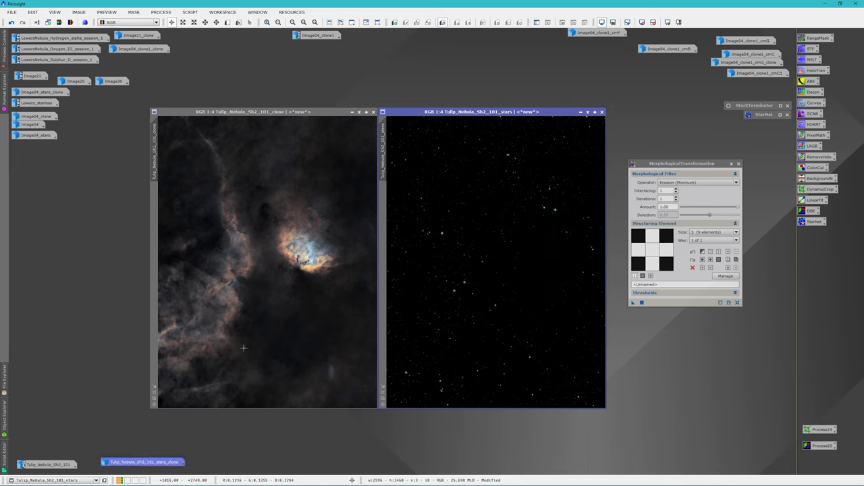
Undo the morphological erosions on Tulip_Nebula_Sh2_101_stars and collapse the MorphologicalTransformation window.
right_click(384, 144)
click(384, 144)
right_click(386, 144)
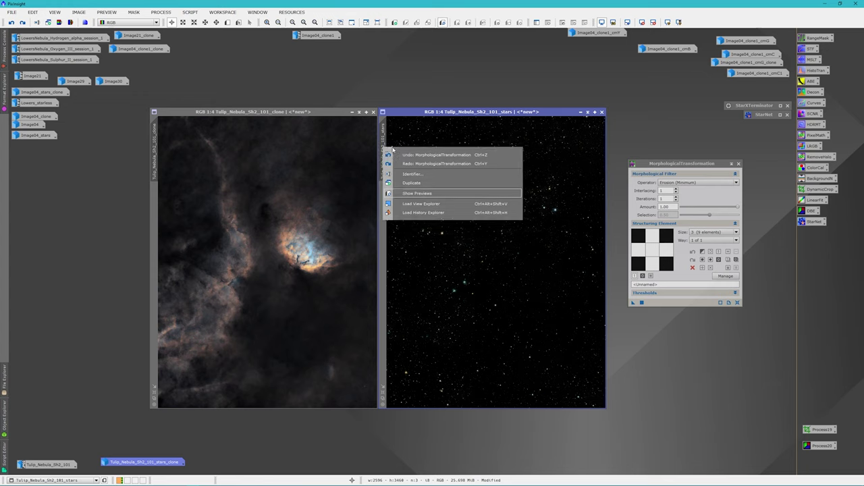
click(405, 155)
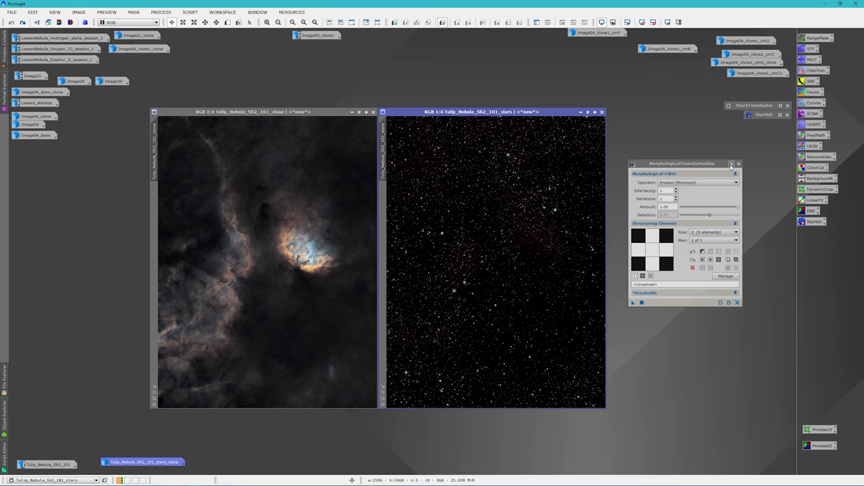
click(731, 164)
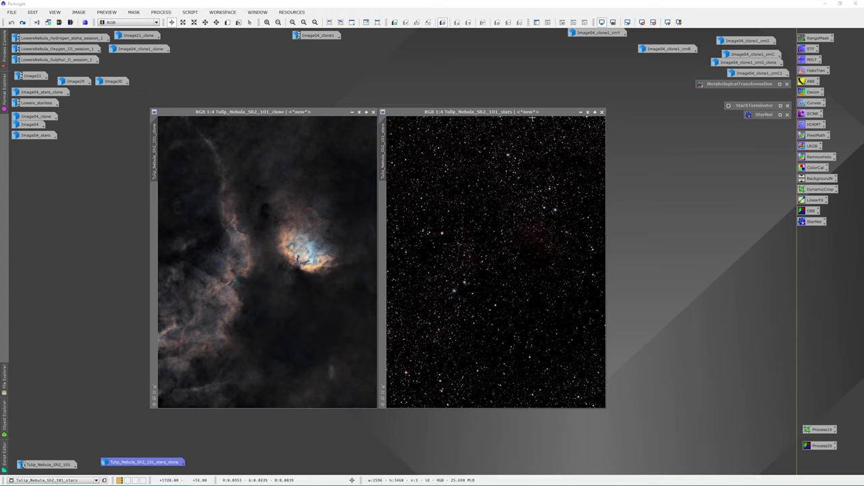
Darken Tulip_Nebula_Sh2_101_stars with a reset RGB/K CurvesTransformation, placing one previewed point at about input 0.628, output 0.121, and close the tool and preview.
click(592, 158)
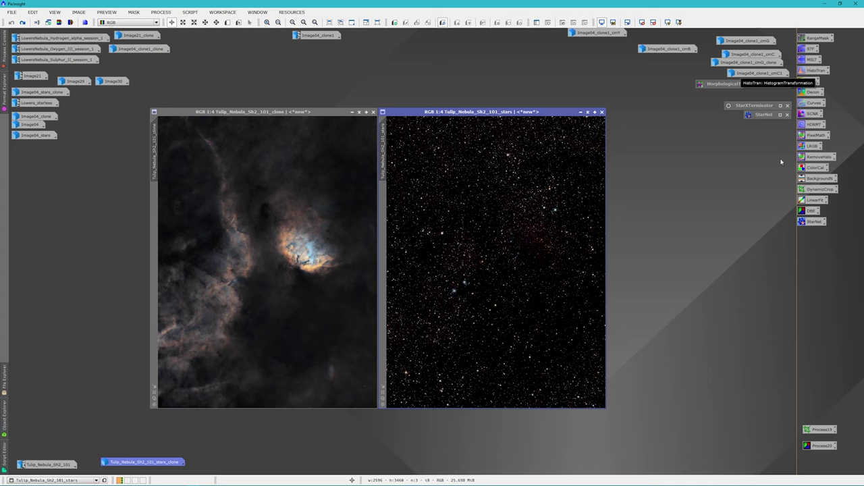
double_click(814, 104)
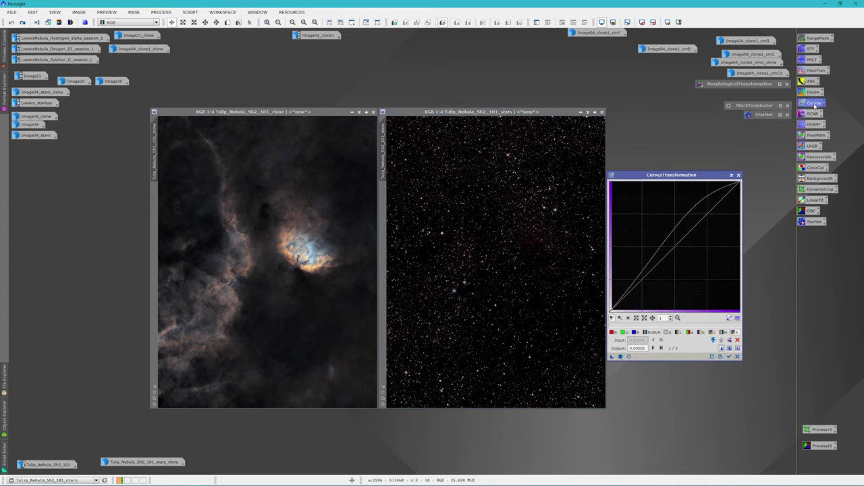
click(737, 357)
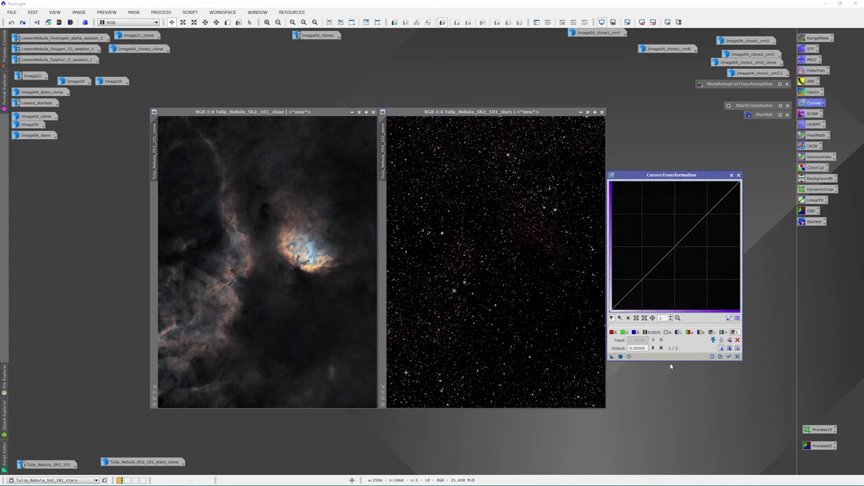
click(629, 357)
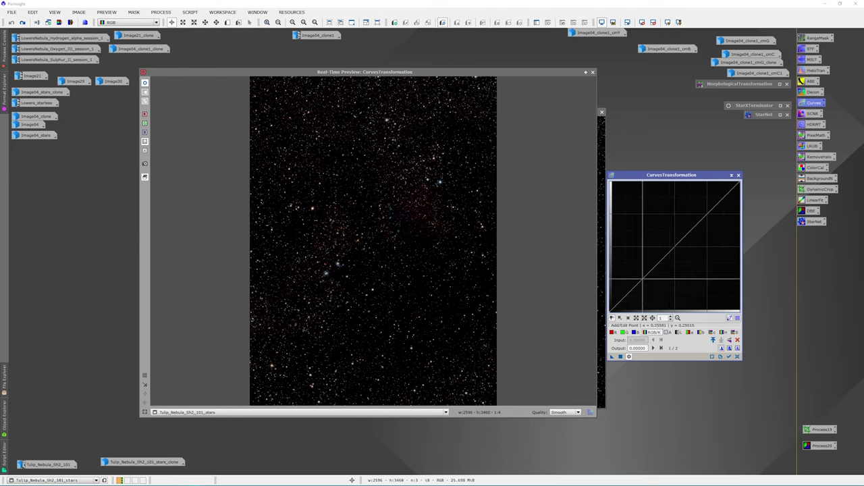
drag(643, 277, 692, 295)
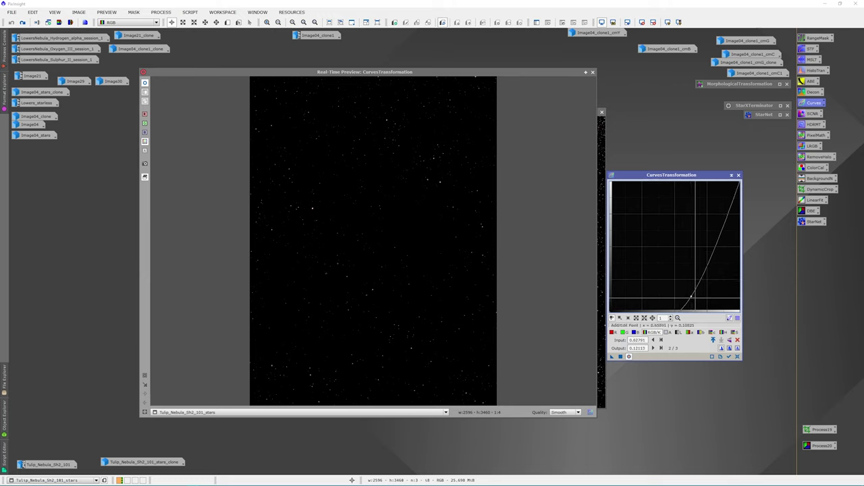
click(621, 357)
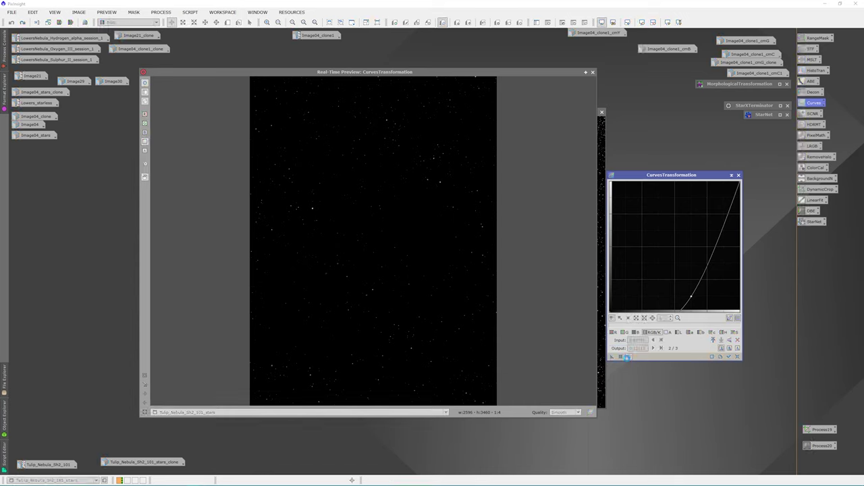
click(738, 174)
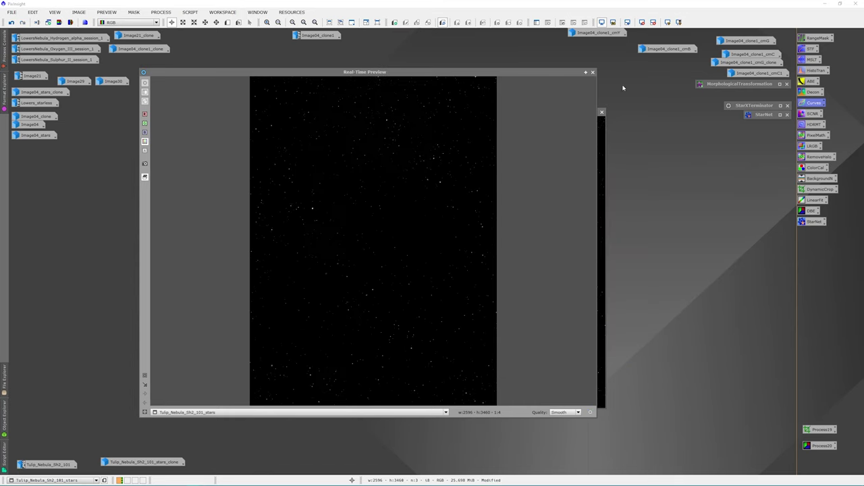
click(593, 73)
Restore Tulip_Nebula_Sh2_101_stars_clone, minimize the starless Tulip_Nebula_Sh2_101_clone, and arrange the two star images side by side.
double_click(139, 462)
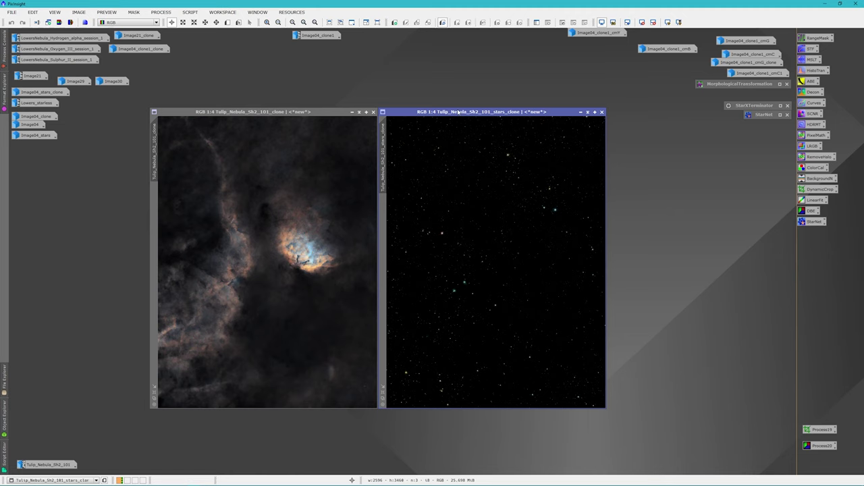
drag(460, 112, 651, 108)
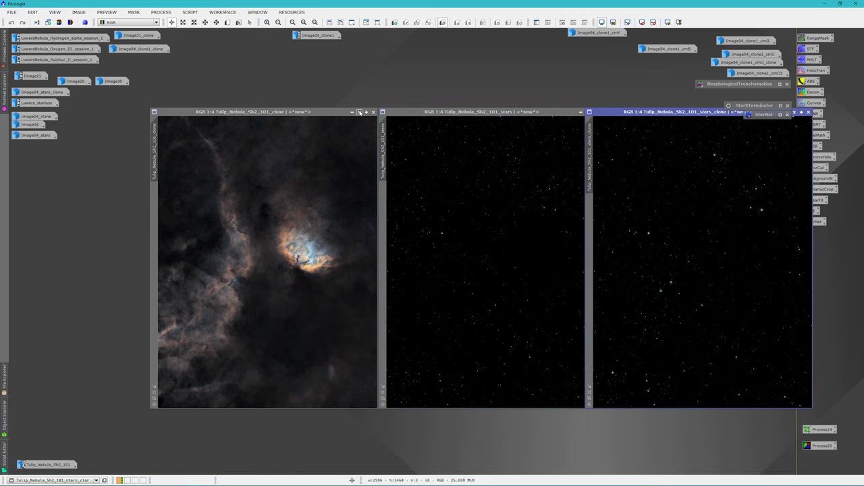
click(351, 112)
mouse_move(466, 113)
mouse_down()
mouse_move(276, 122)
mouse_move(258, 109)
mouse_up()
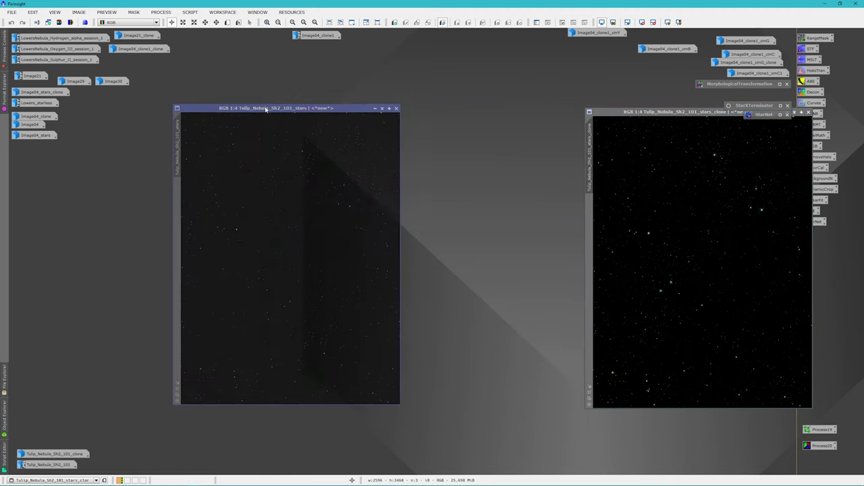
drag(628, 115, 462, 113)
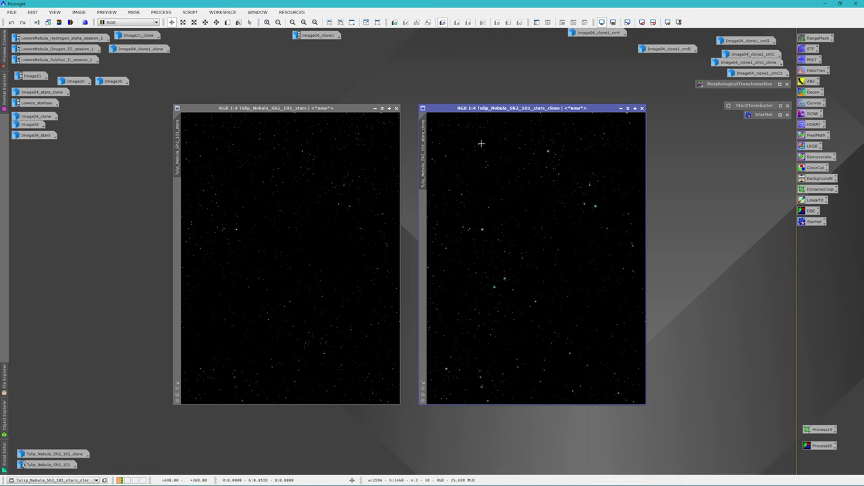
click(314, 108)
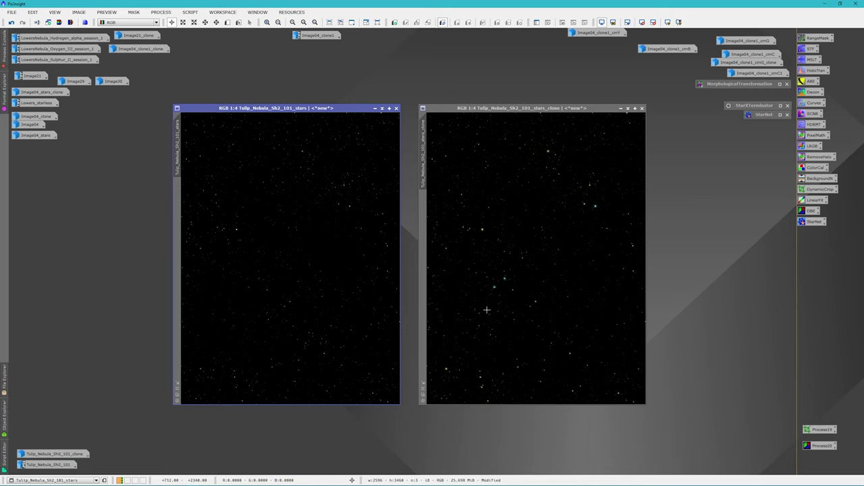
Compare star shapes and colours up close in the eroded Tulip_Nebula_Sh2_101_stars_clone and the curves-adjusted Tulip_Nebula_Sh2_101_stars.
scroll(499, 290, up, 2)
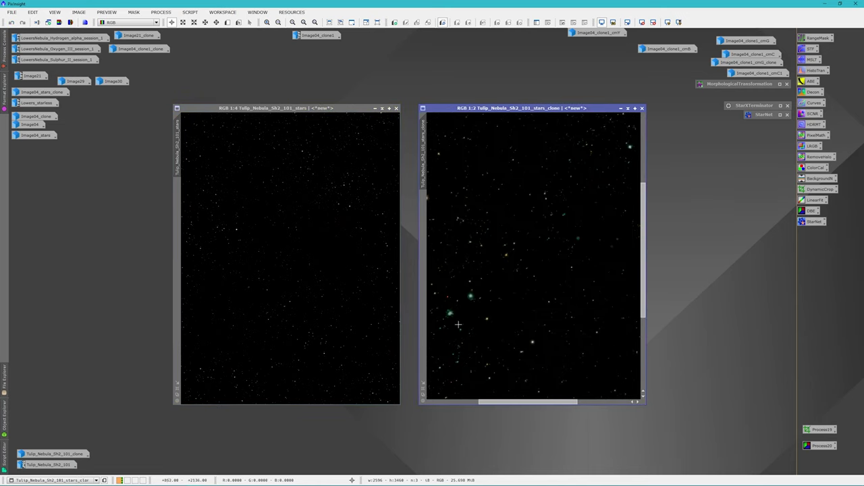
drag(521, 403, 486, 403)
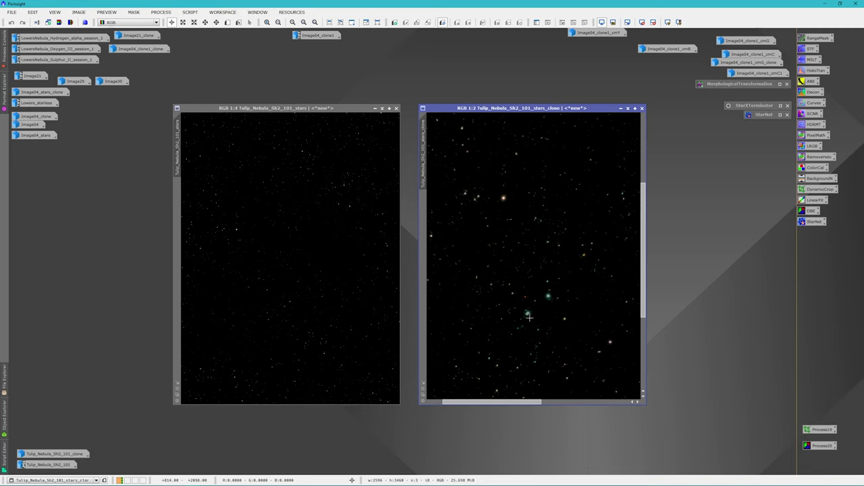
scroll(554, 308, up, 1)
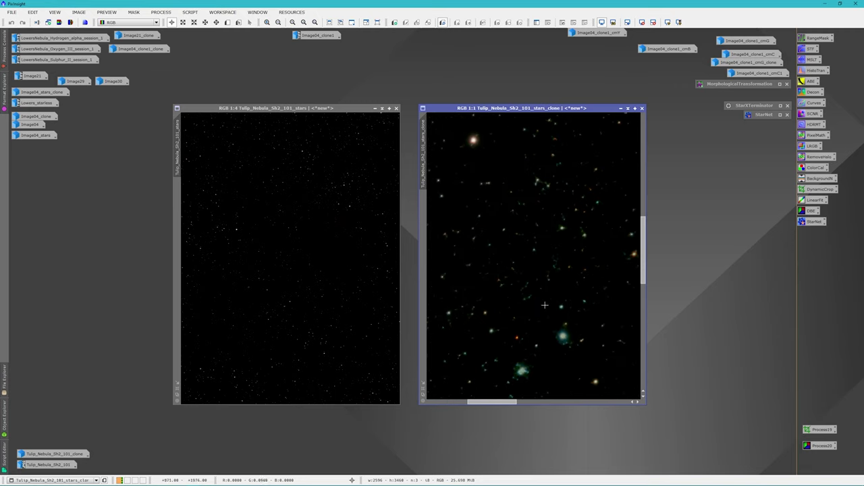
scroll(539, 262, up, 1)
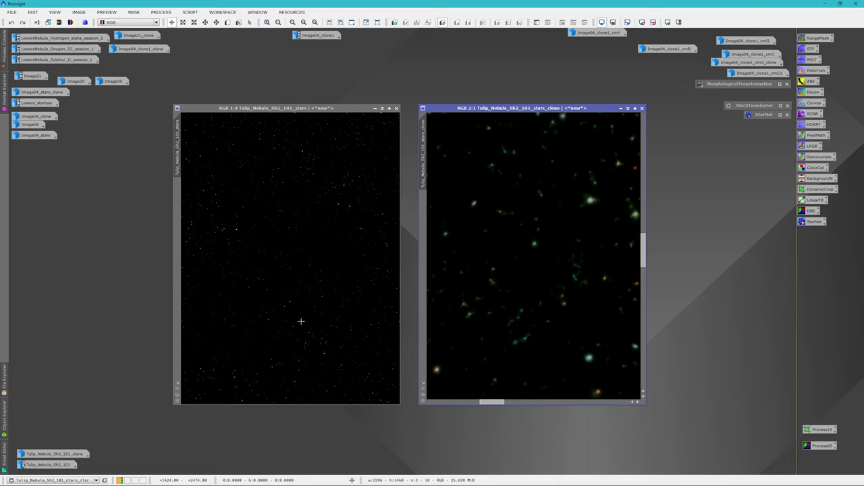
click(269, 308)
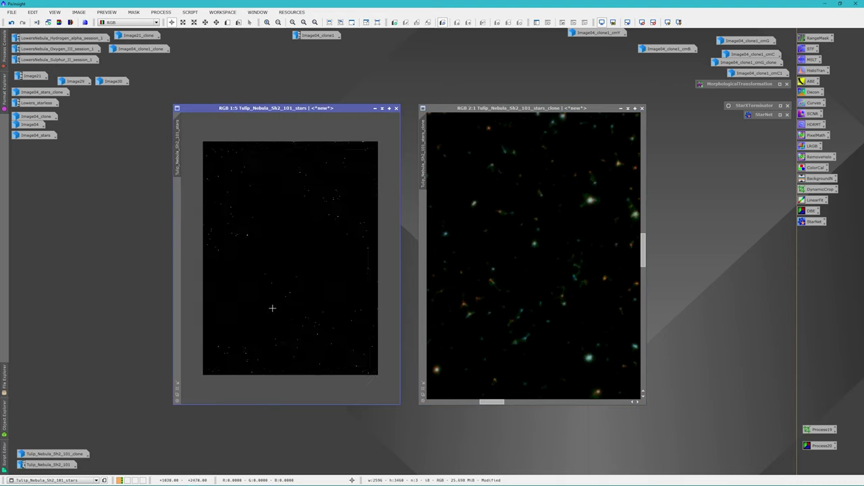
scroll(274, 308, up, 5)
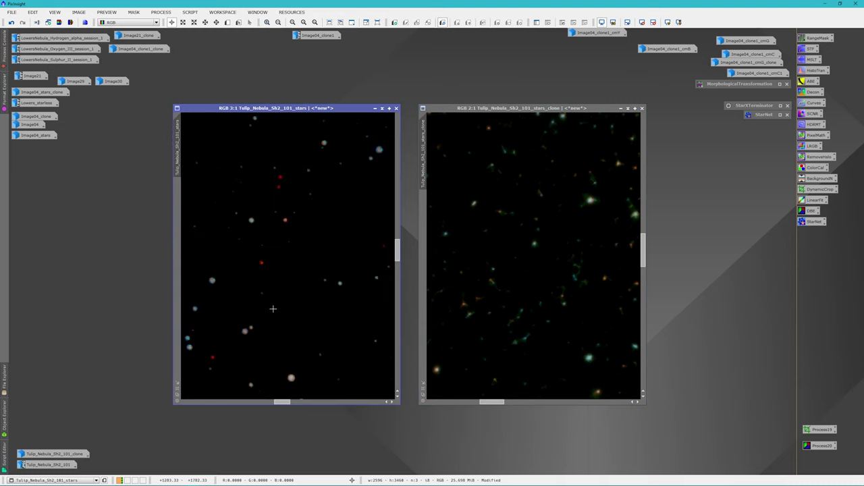
scroll(336, 286, down, 4)
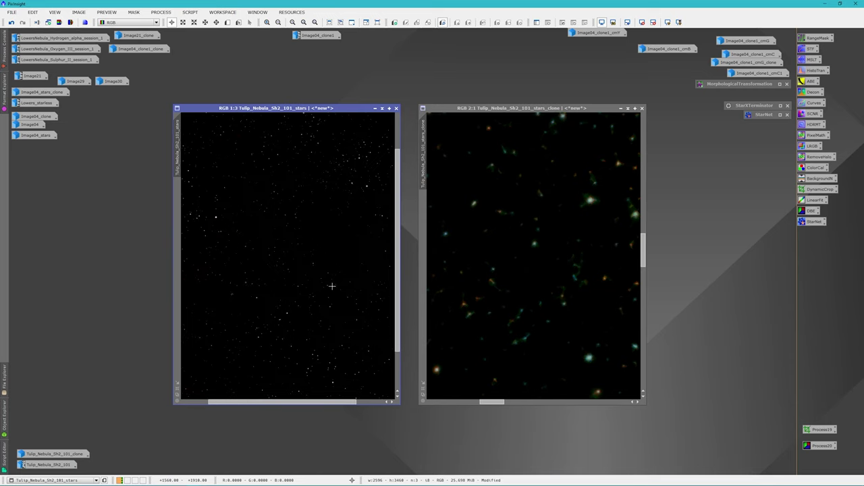
scroll(332, 286, down, 1)
scroll(550, 289, down, 1)
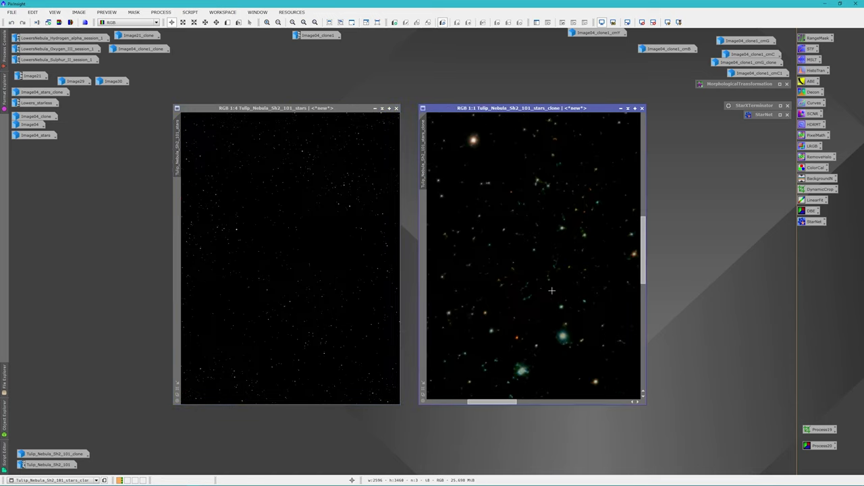
Review the MorphologicalTransformation operator options, collapse the tool, and examine the eroded stars in Tulip_Nebula_Sh2_101_stars_clone up close.
double_click(725, 85)
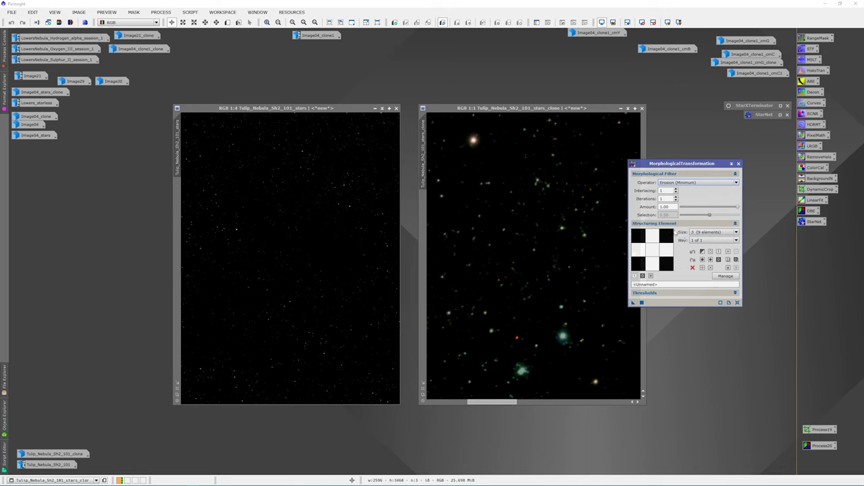
click(710, 185)
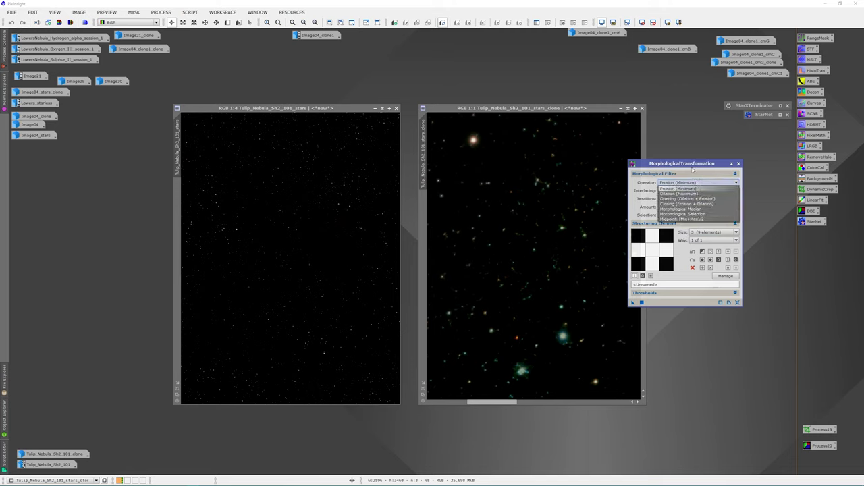
click(694, 168)
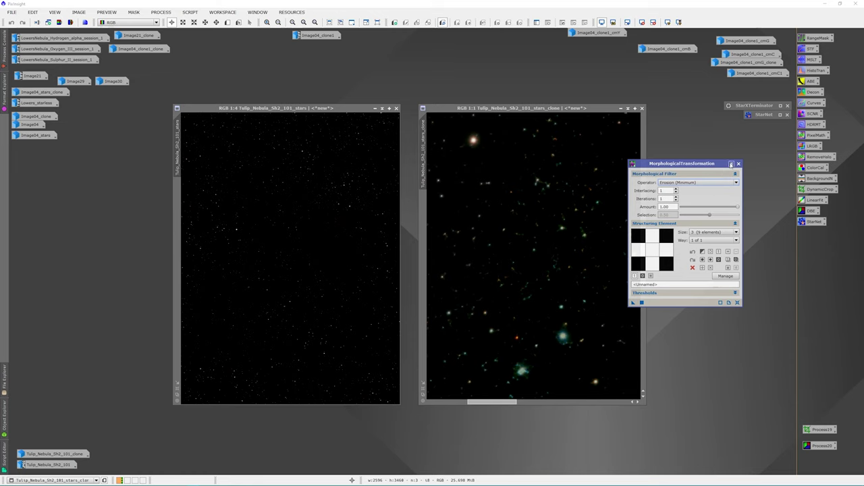
click(731, 163)
click(497, 244)
scroll(498, 244, down, 2)
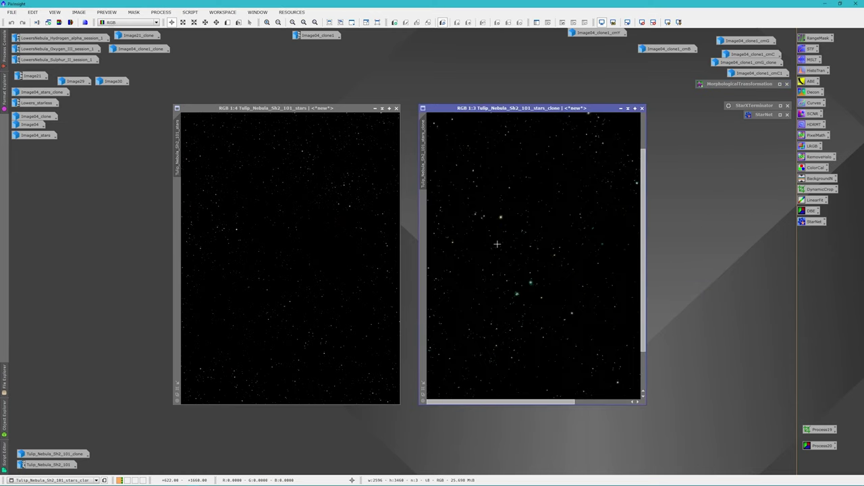
scroll(497, 244, down, 1)
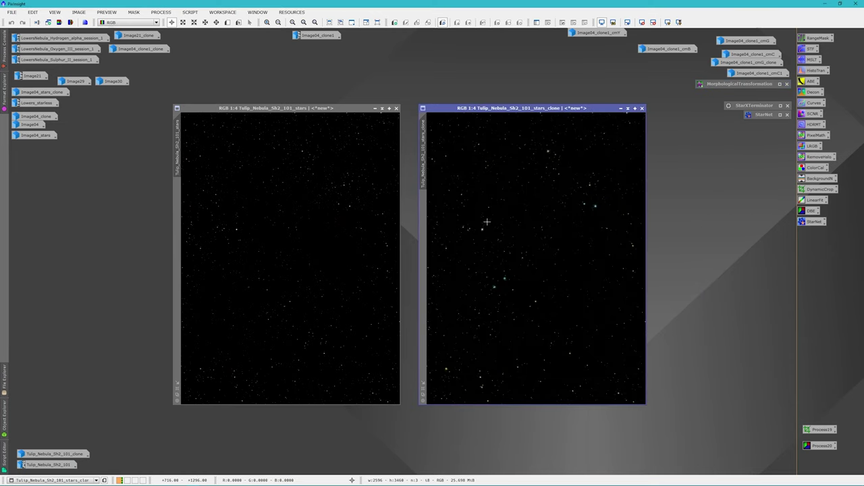
scroll(487, 222, up, 5)
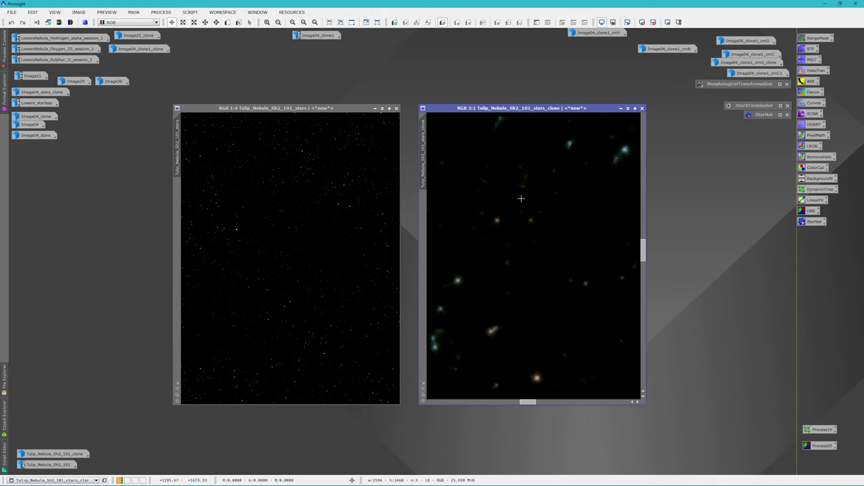
scroll(469, 231, down, 5)
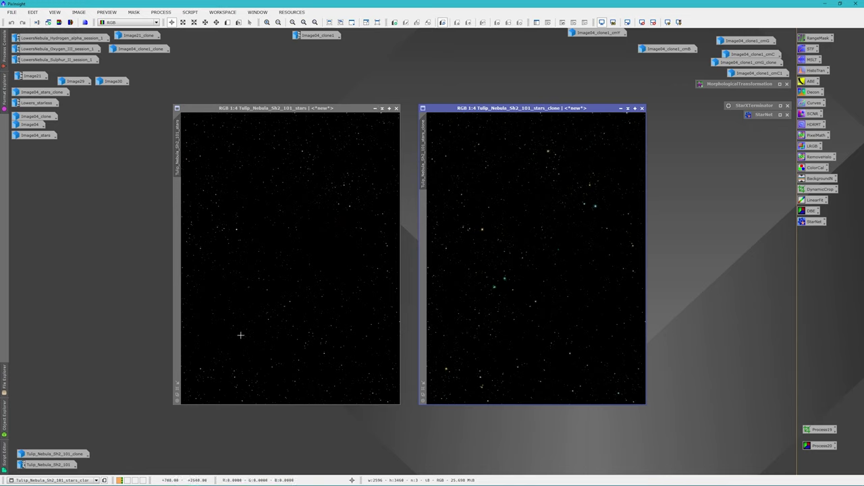
Restore the starless Tulip_Nebula_Sh2_101_clone and create a new image with the PixelMath expression Tulip_Nebula_Sh2_101_clone+Tulip_Nebula_Sh2_101_stars.
double_click(45, 456)
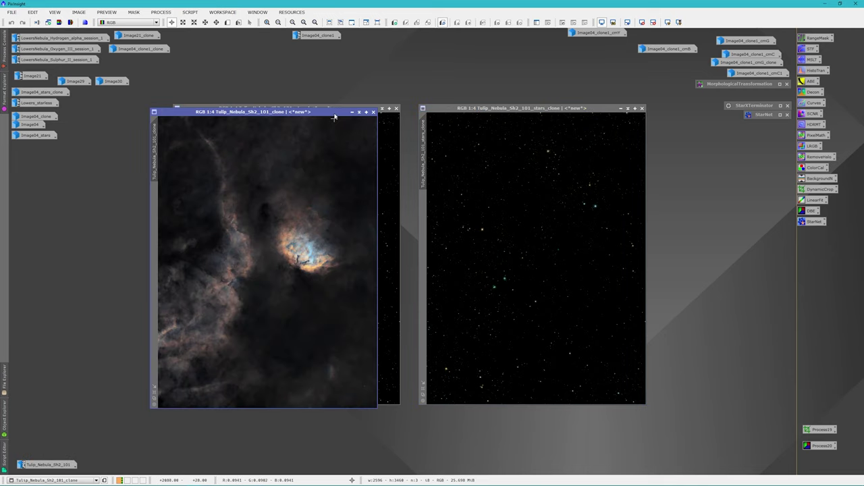
drag(332, 113, 259, 119)
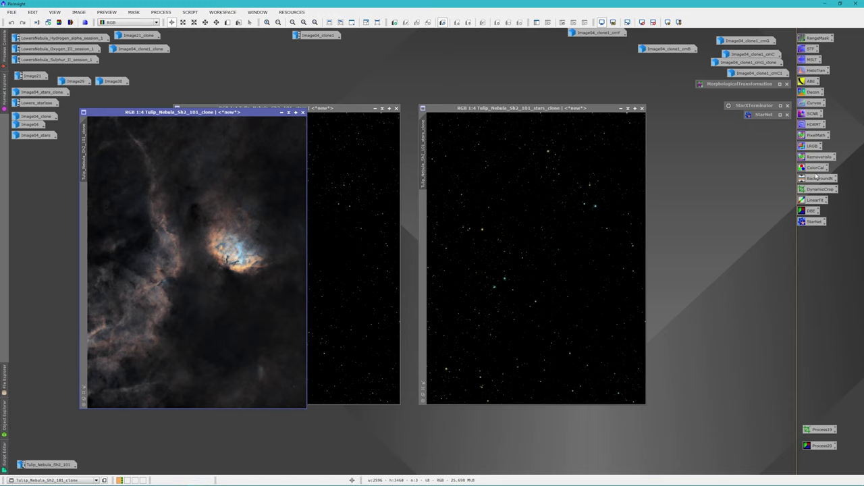
double_click(813, 135)
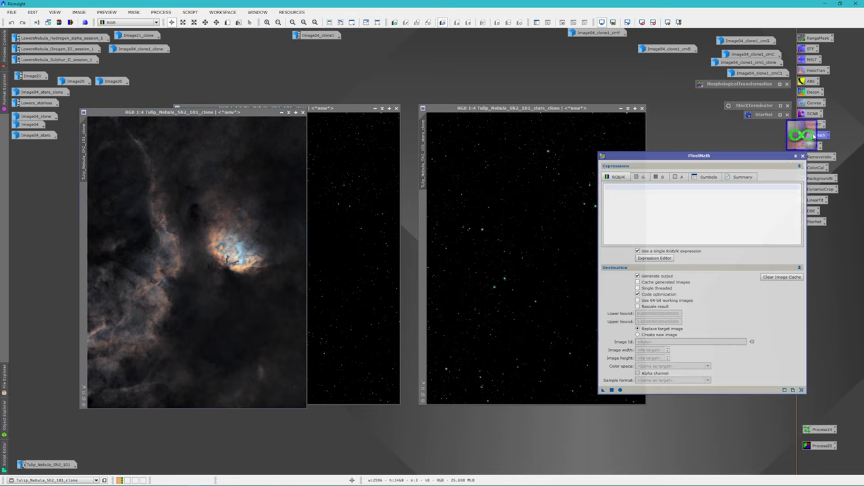
click(654, 258)
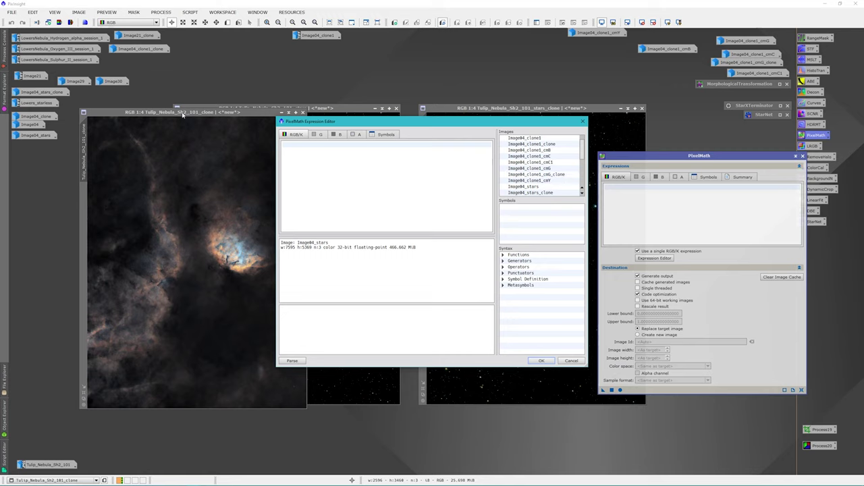
scroll(553, 165, down, 5)
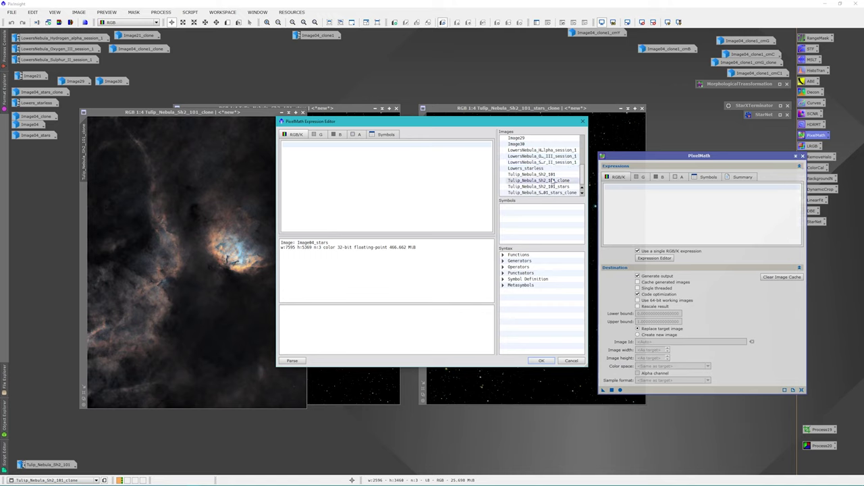
double_click(555, 181)
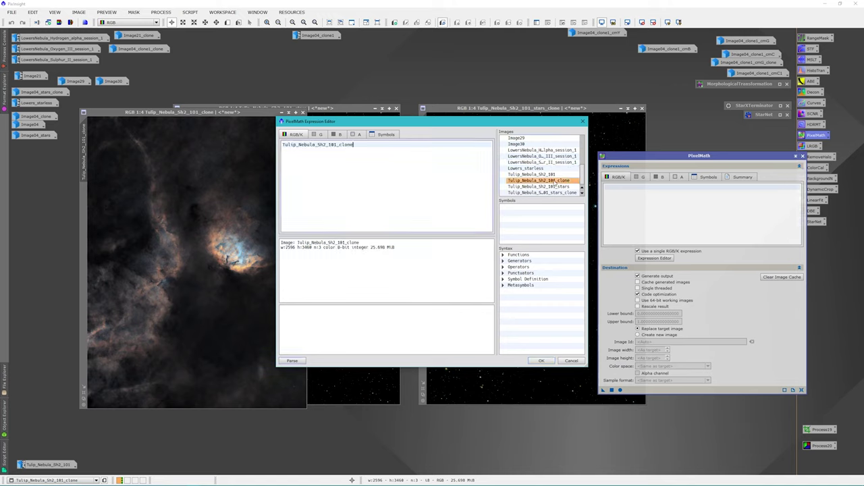
text(+)
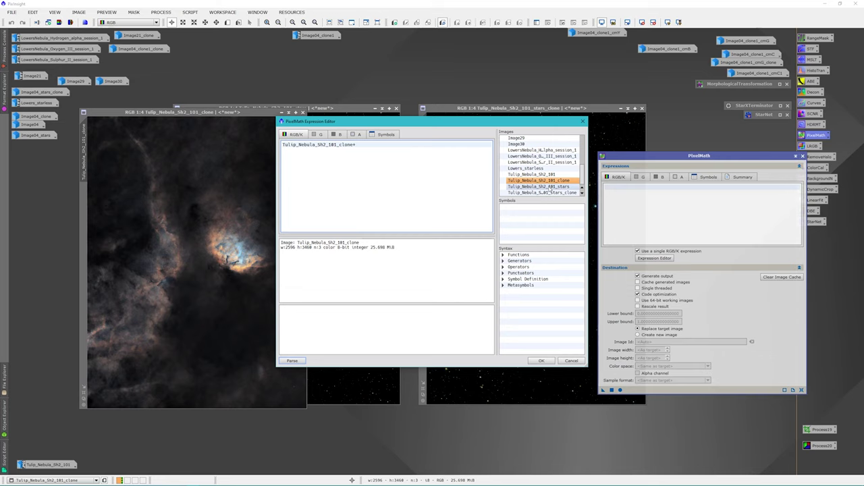
double_click(550, 188)
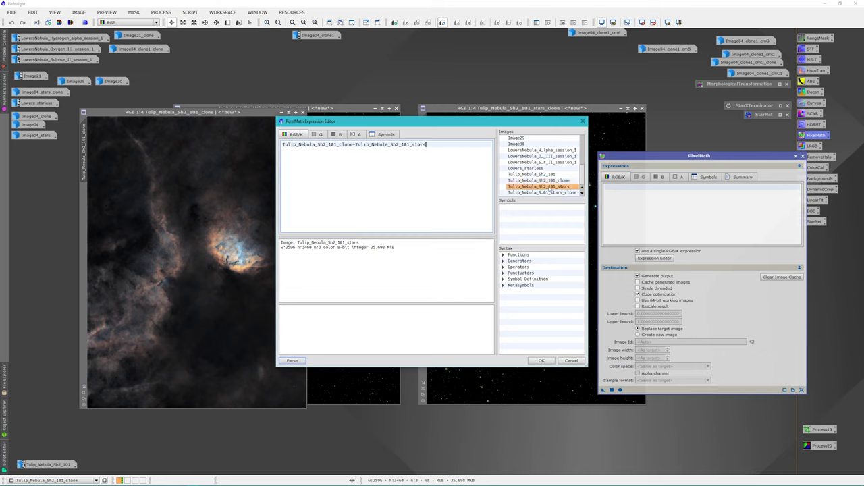
click(542, 361)
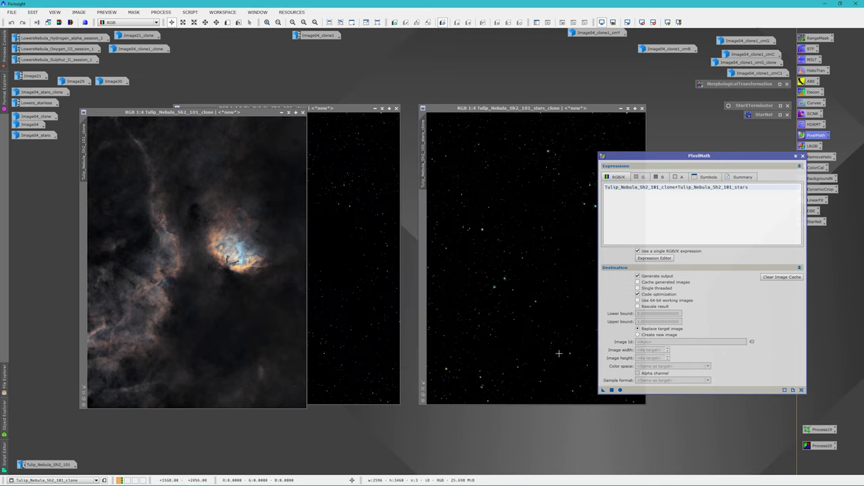
click(638, 335)
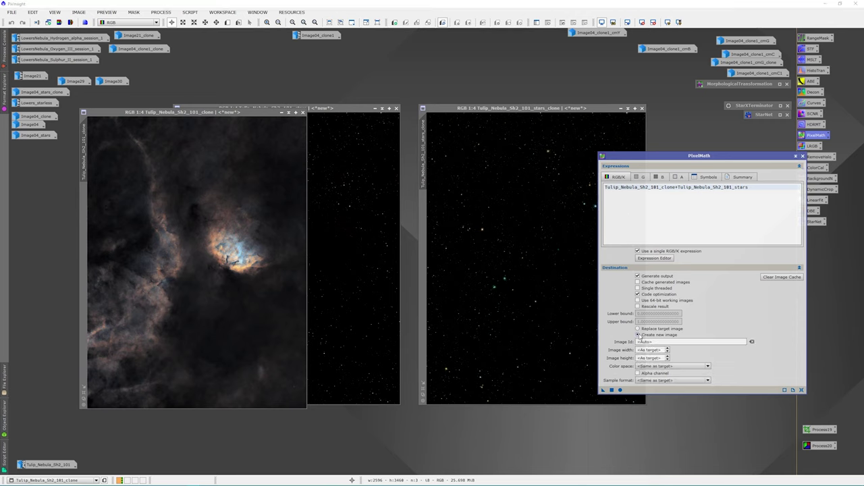
click(612, 390)
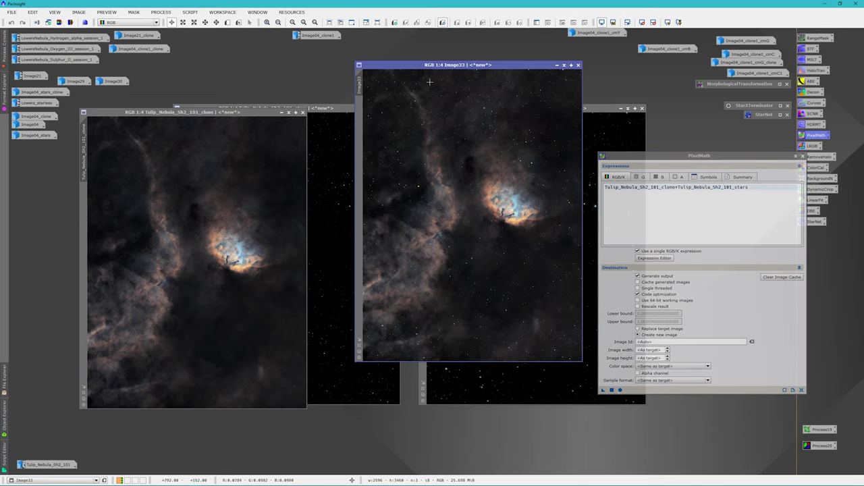
Restore the original Tulip_Nebula_Sh2_101 image and arrange it side by side with the new recombined image.
click(52, 465)
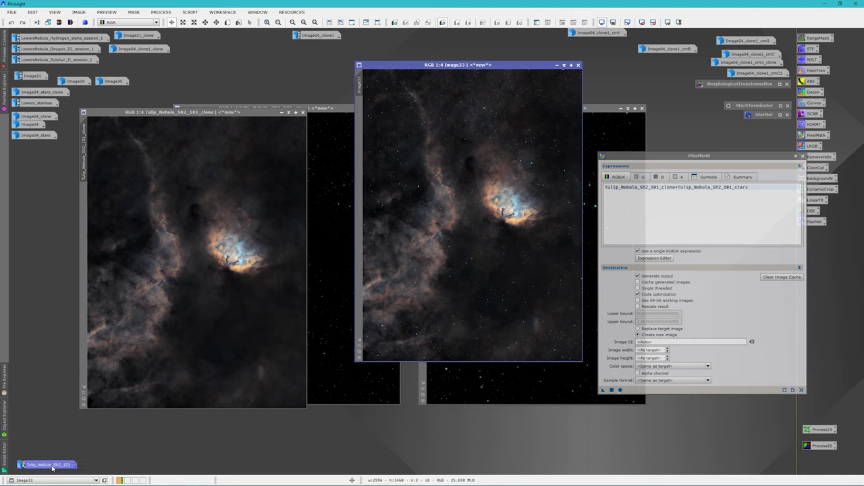
double_click(52, 465)
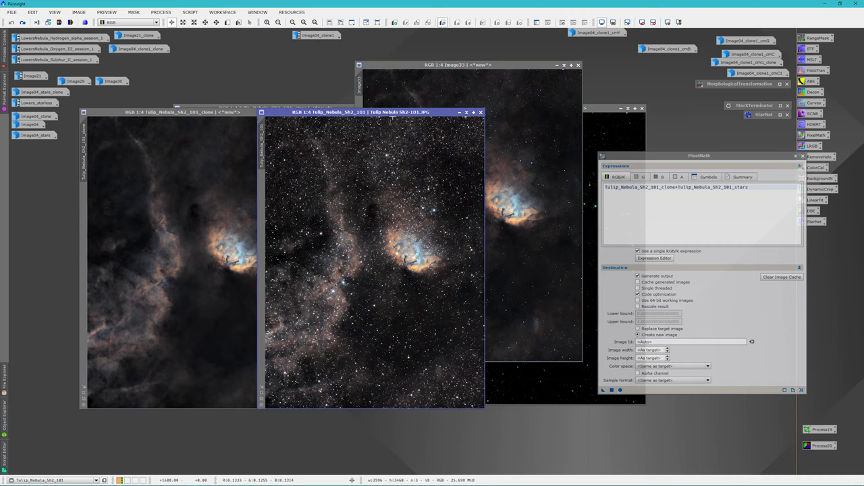
drag(394, 117, 256, 107)
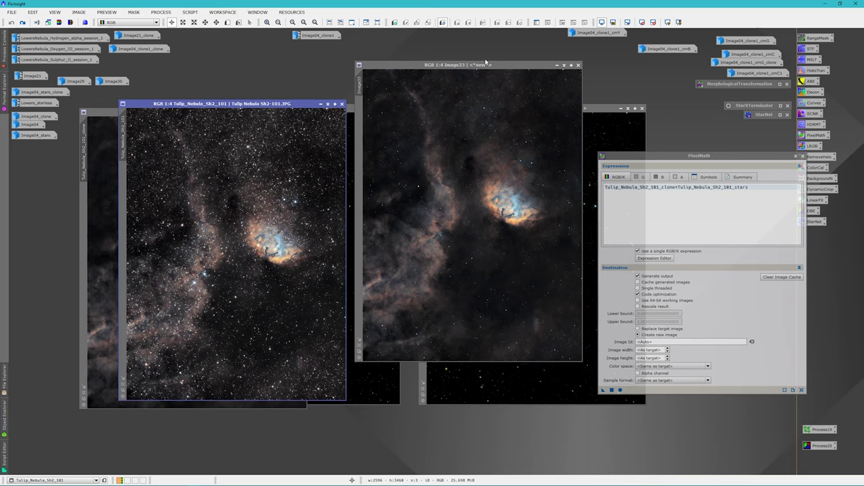
drag(488, 65, 485, 102)
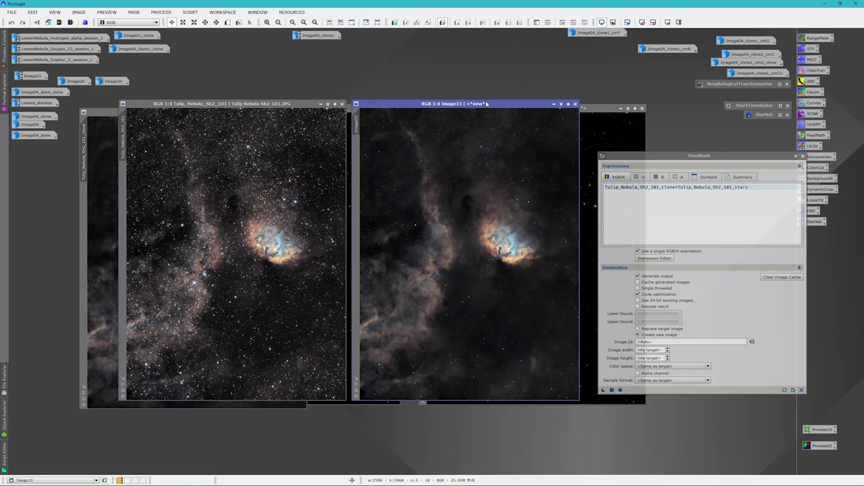